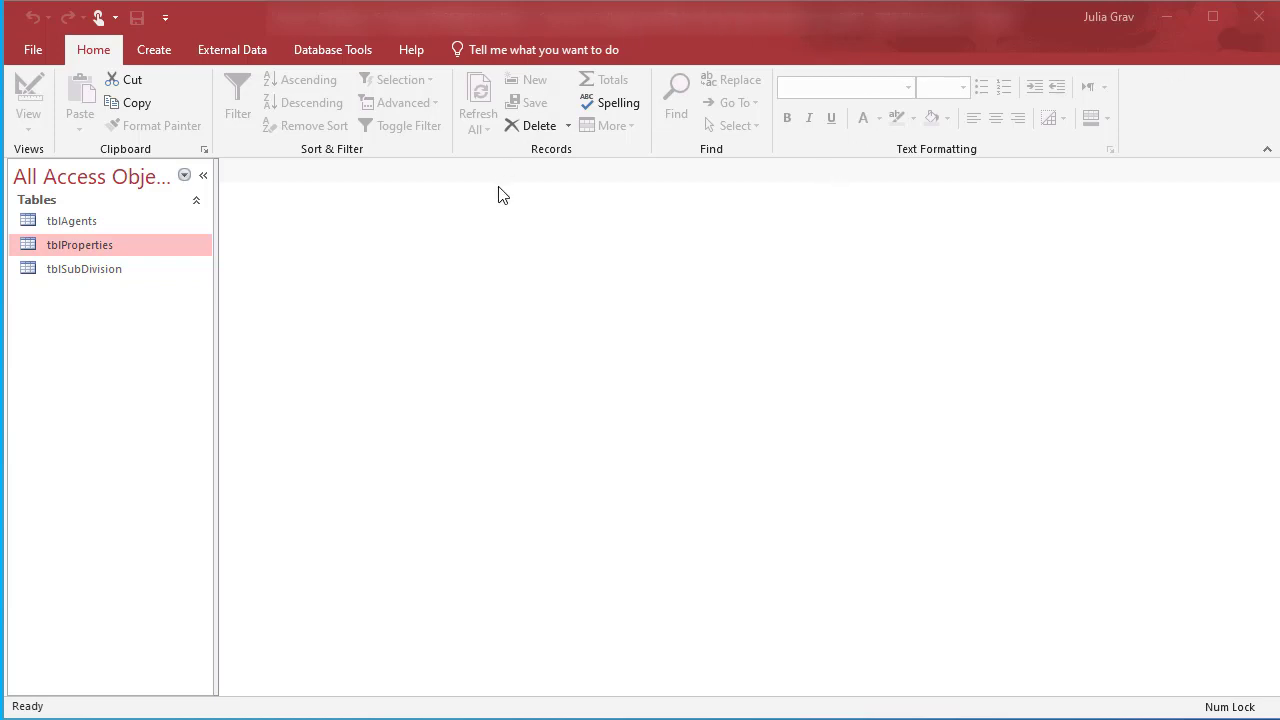
# Open the tblAgents, tblProperties and tblSubDivision tables to review their fields and records
pyautogui.click(117, 221)
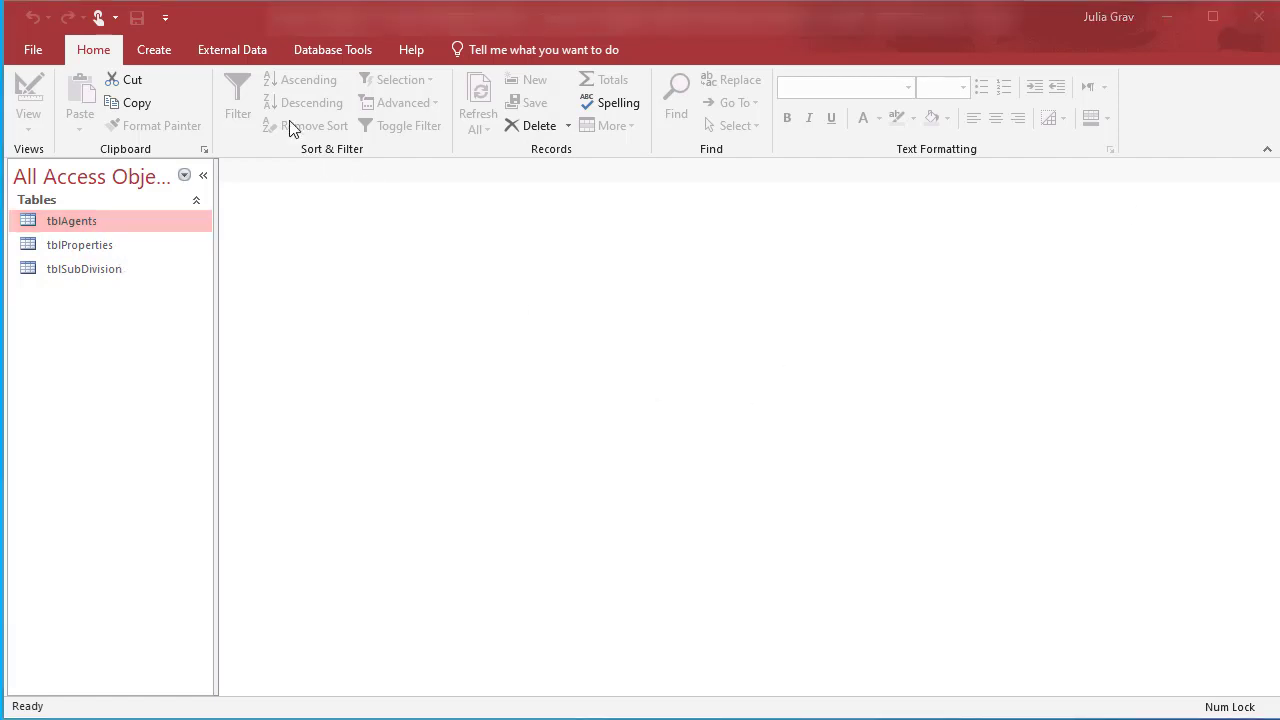
pyautogui.doubleClick(125, 220)
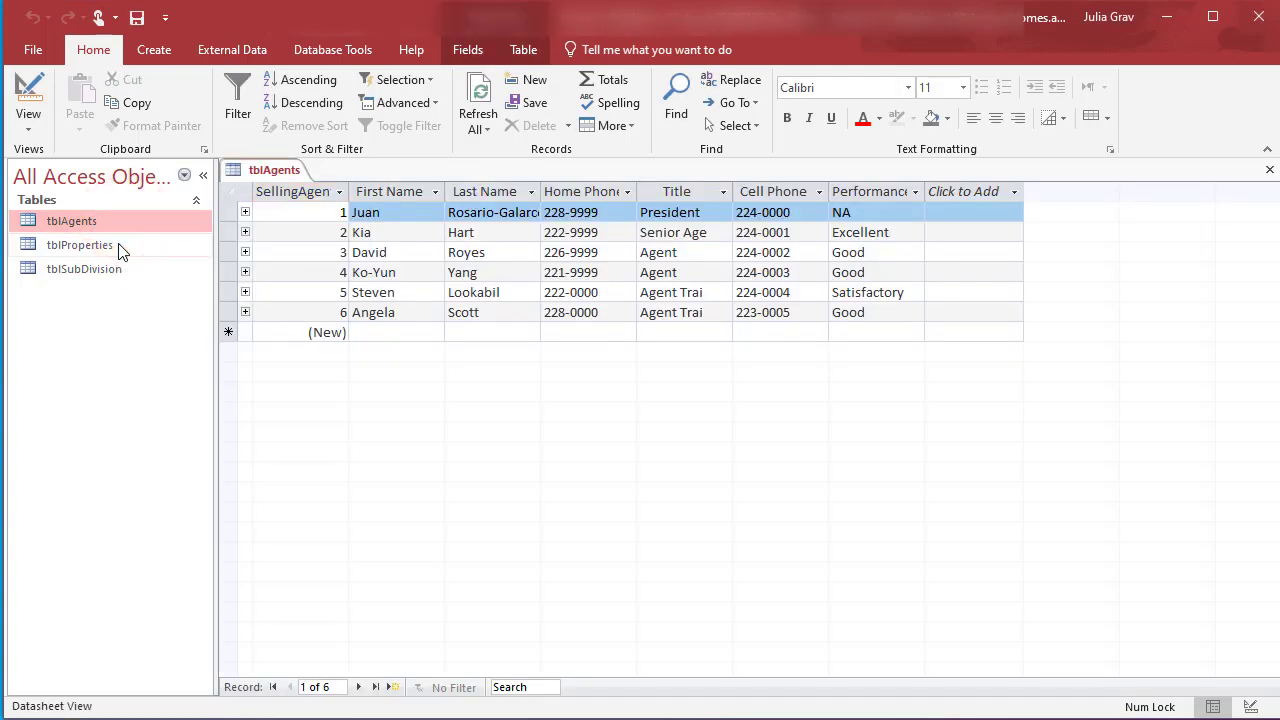
pyautogui.doubleClick(118, 248)
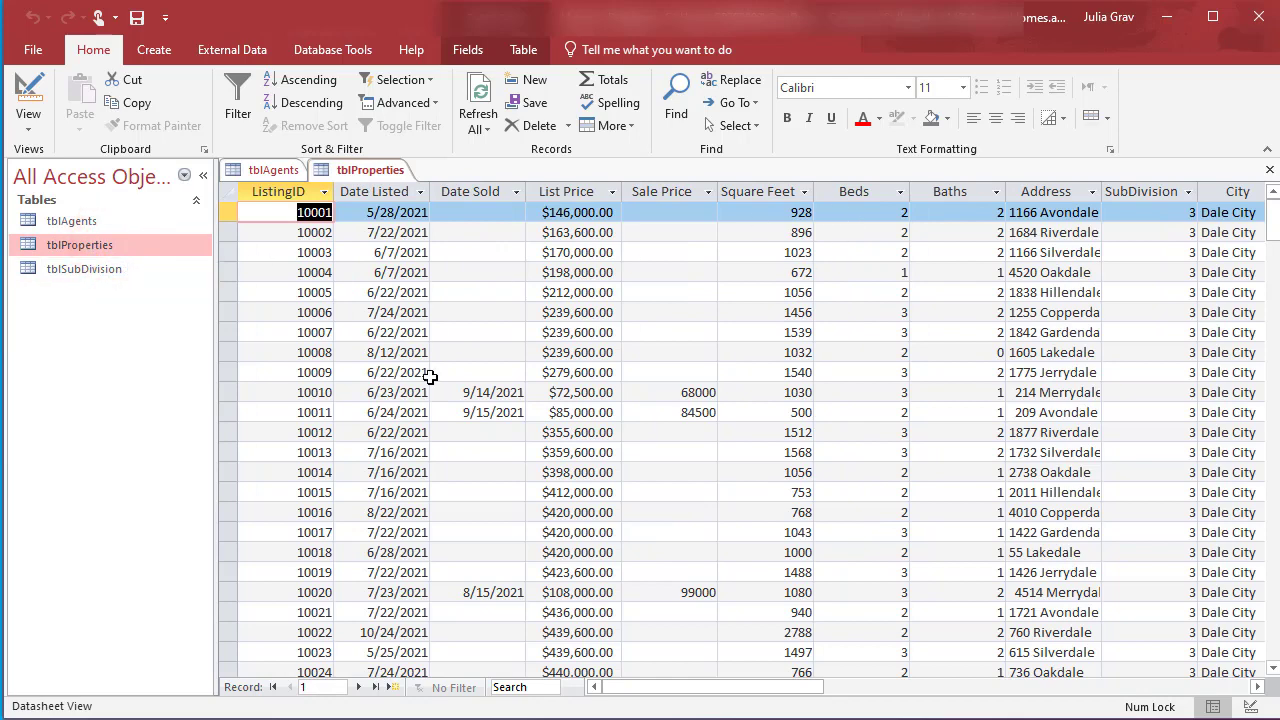
pyautogui.click(72, 270)
pyautogui.doubleClick(71, 270)
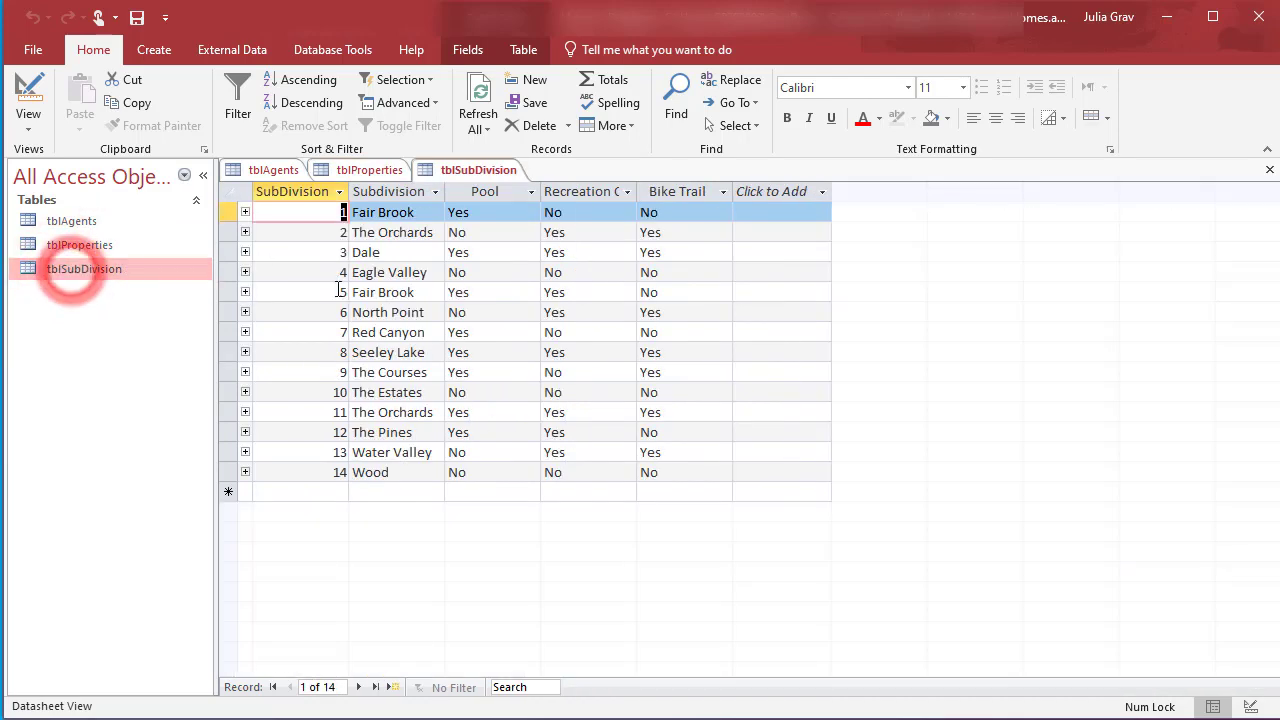
# Examine the relationships between the three tables, and close all open objects
pyautogui.click(300, 52)
pyautogui.click(236, 100)
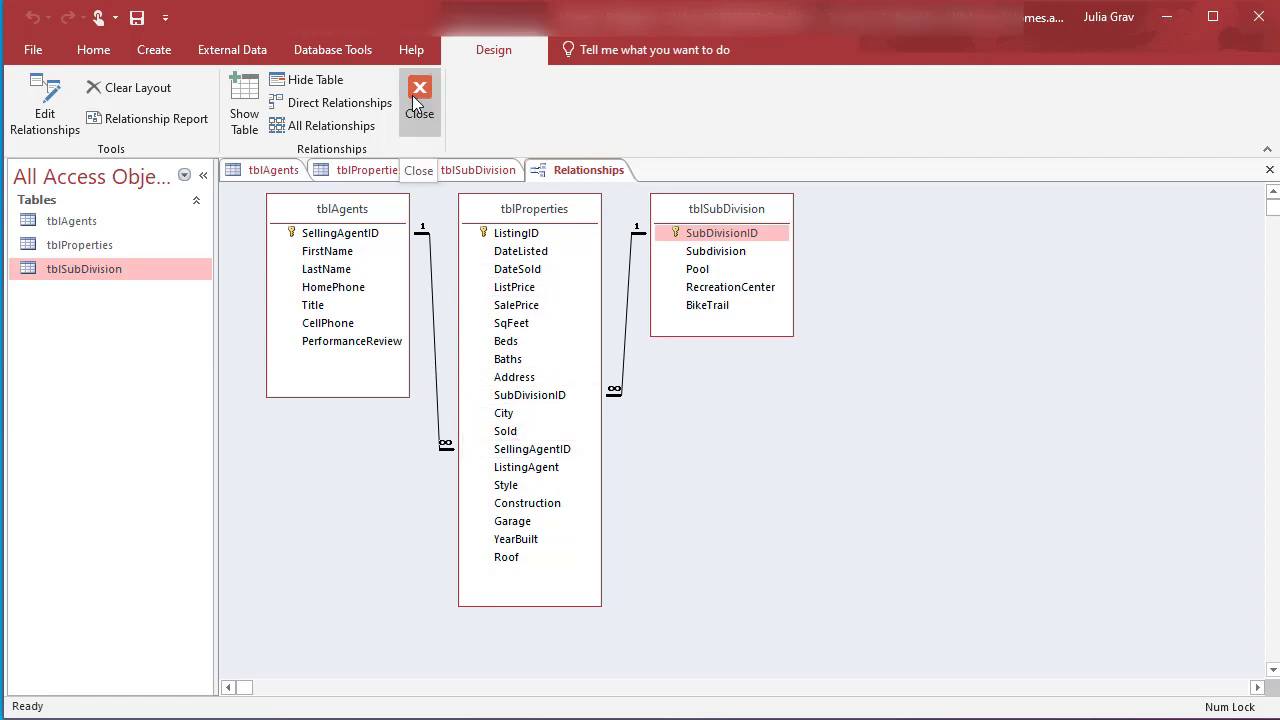
pyautogui.rightClick(272, 170)
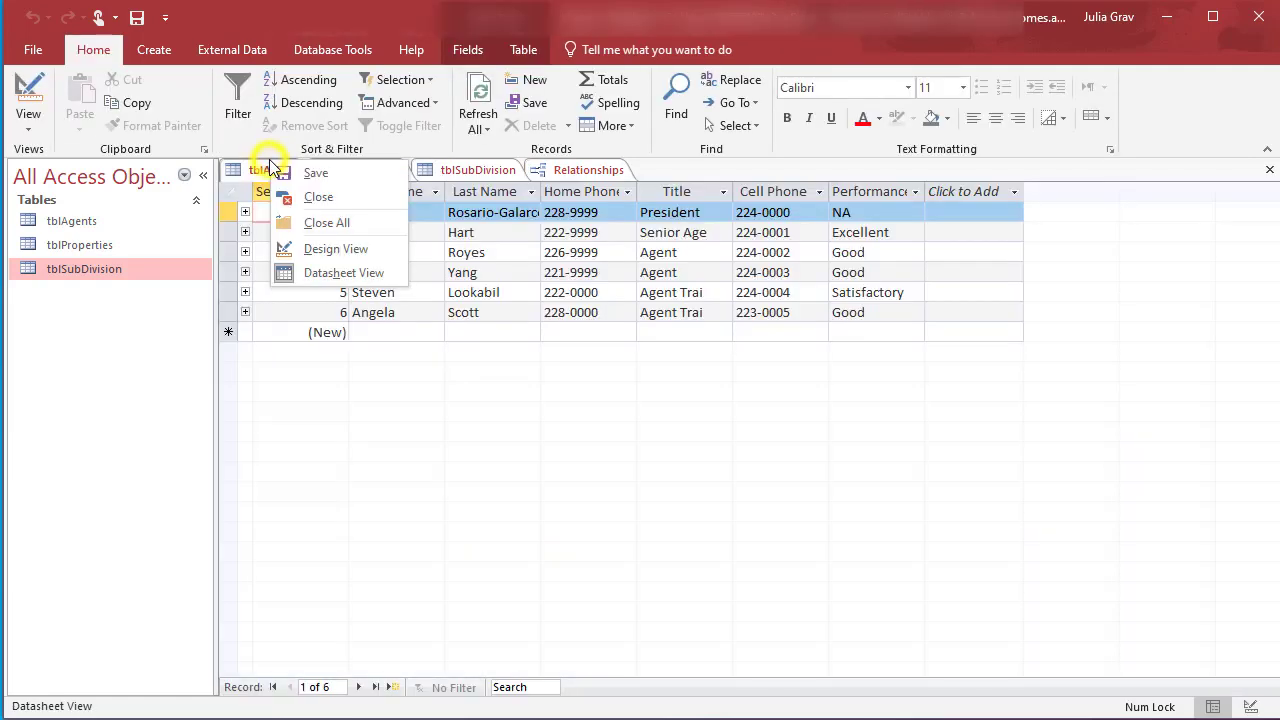
pyautogui.click(313, 223)
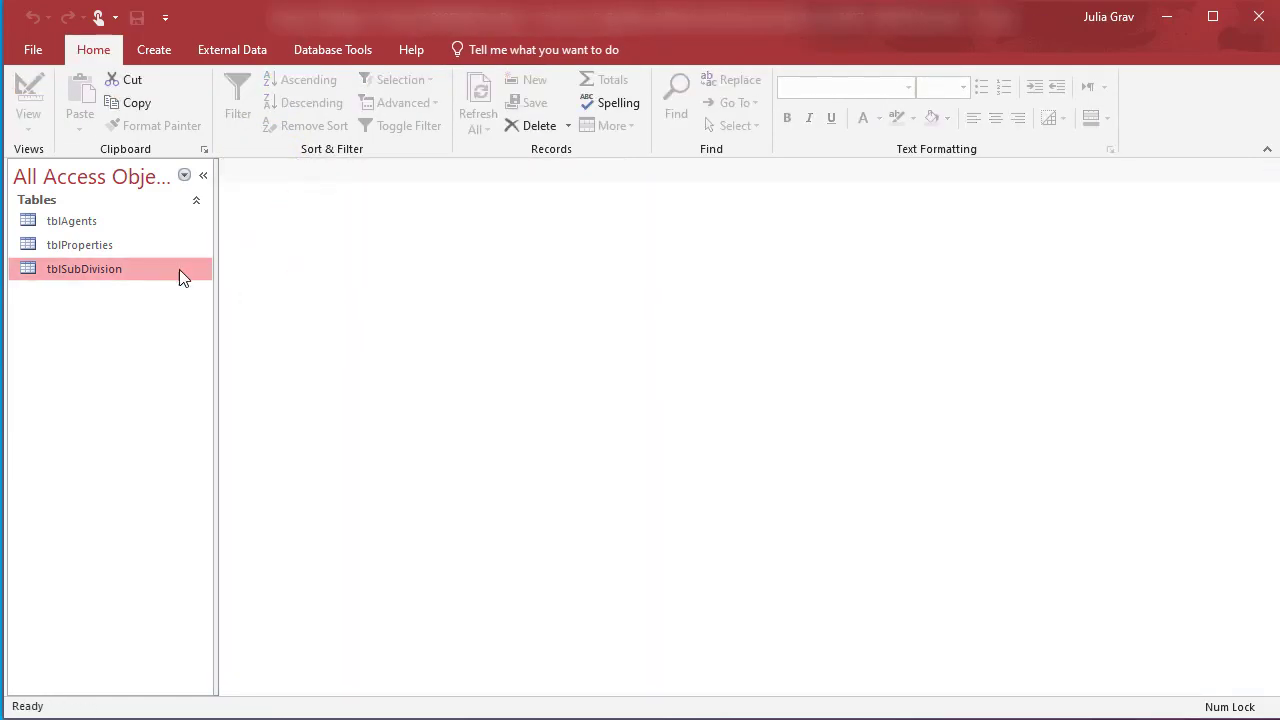
# Create a new query in Design View with the tblAgents, tblProperties and tblSubDivision tables added
pyautogui.click(154, 50)
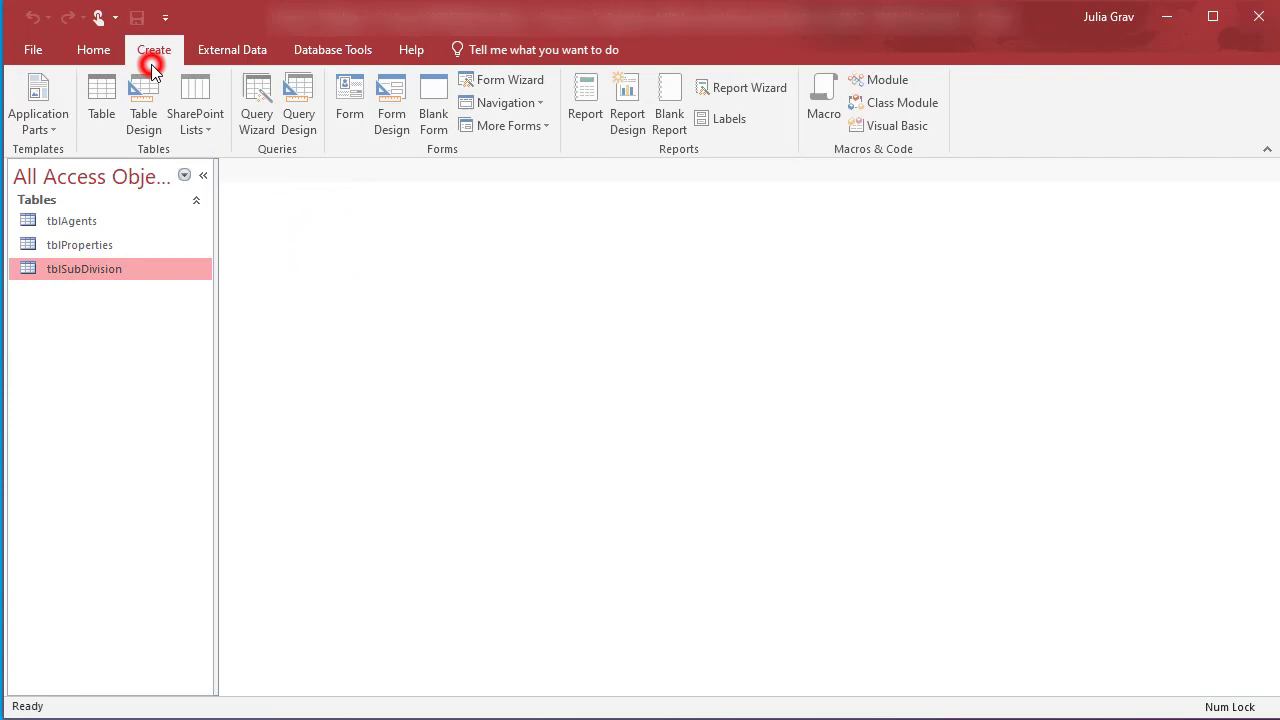
pyautogui.click(294, 104)
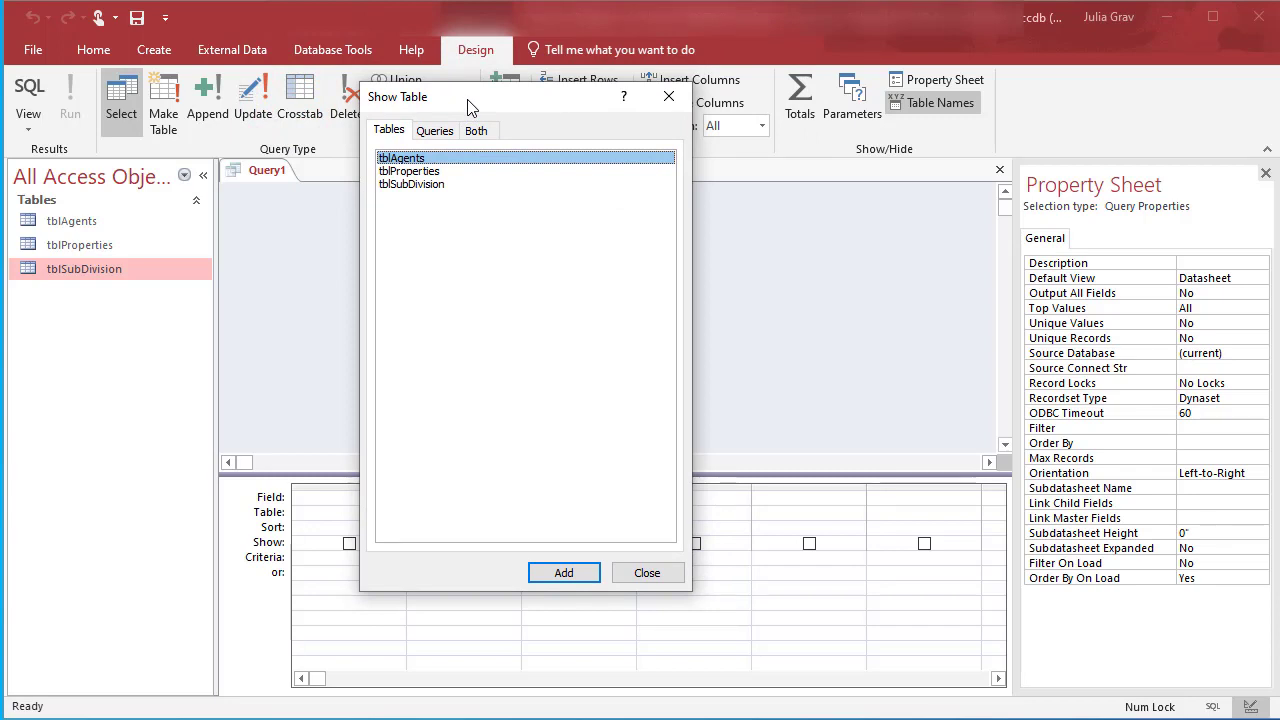
pyautogui.keyDown('shift'); pyautogui.click(466, 188); pyautogui.keyUp('shift')
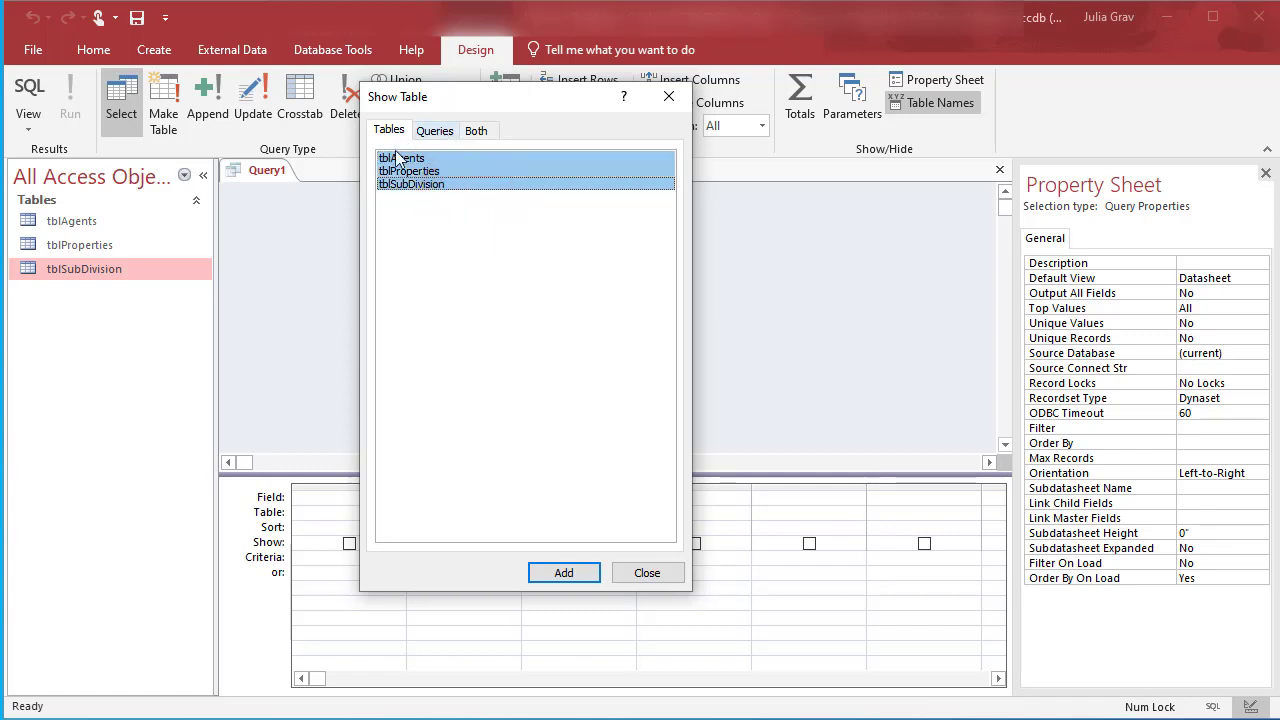
pyautogui.click(565, 578)
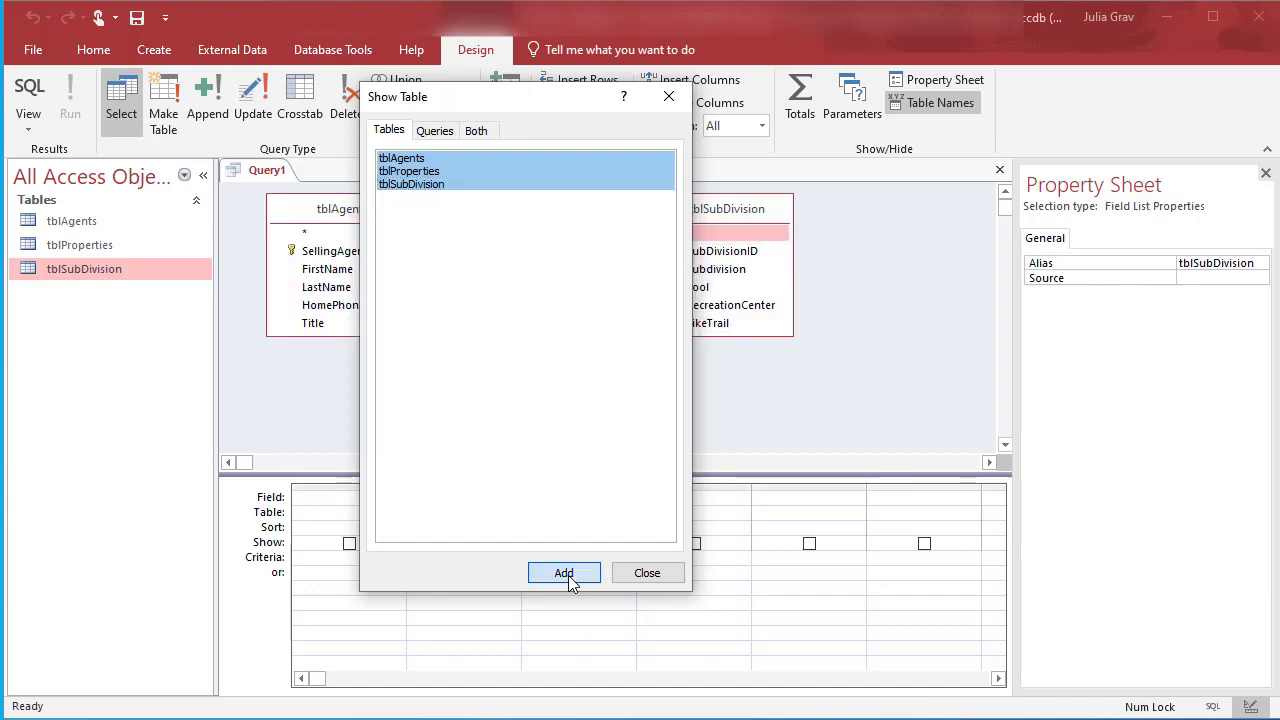
pyautogui.click(652, 574)
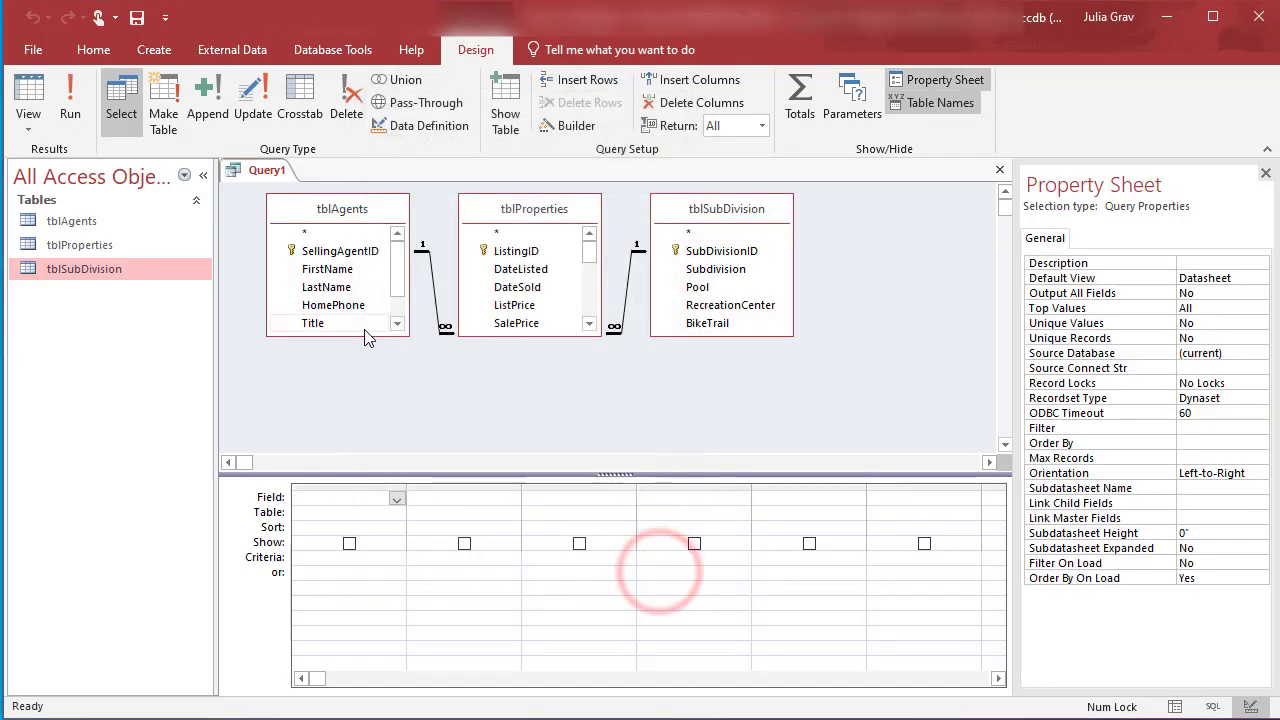
# Add LastName from tblAgents and DateListed, DateSold and SalePrice from tblProperties to the query grid
pyautogui.moveTo(363, 338); pyautogui.dragTo(372, 414)
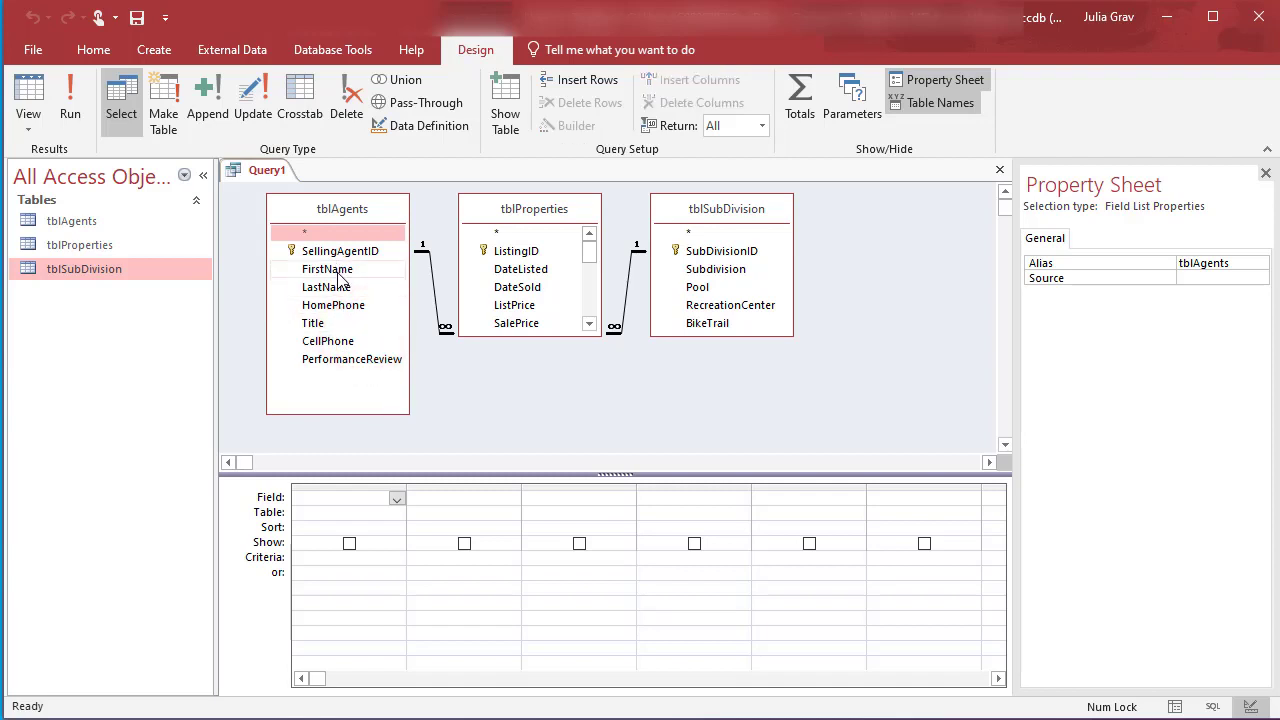
pyautogui.doubleClick(340, 288)
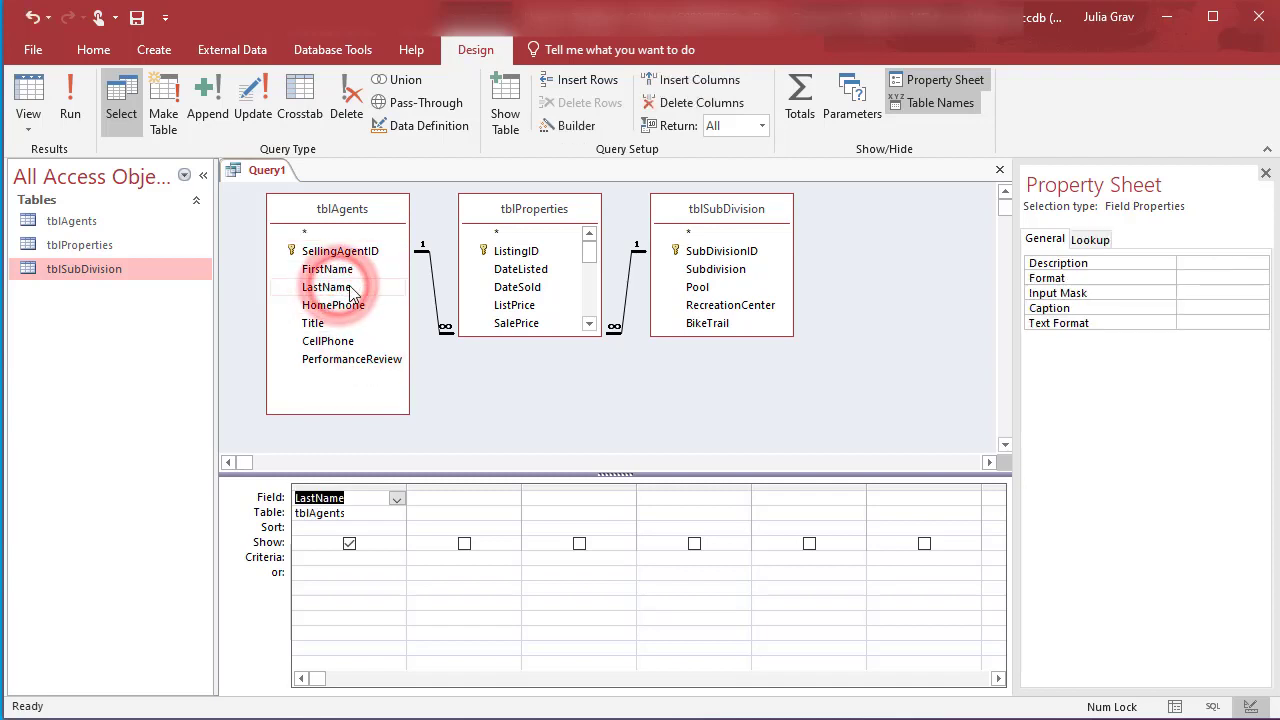
pyautogui.doubleClick(520, 270)
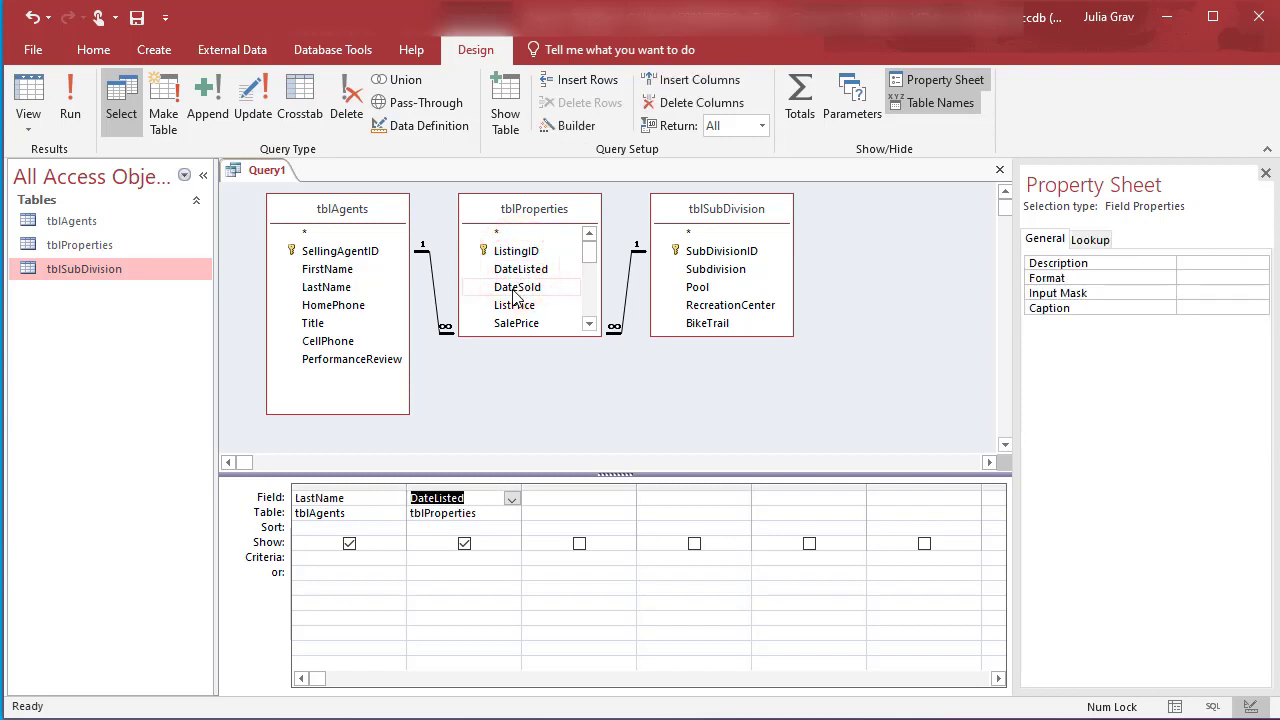
pyautogui.doubleClick(516, 288)
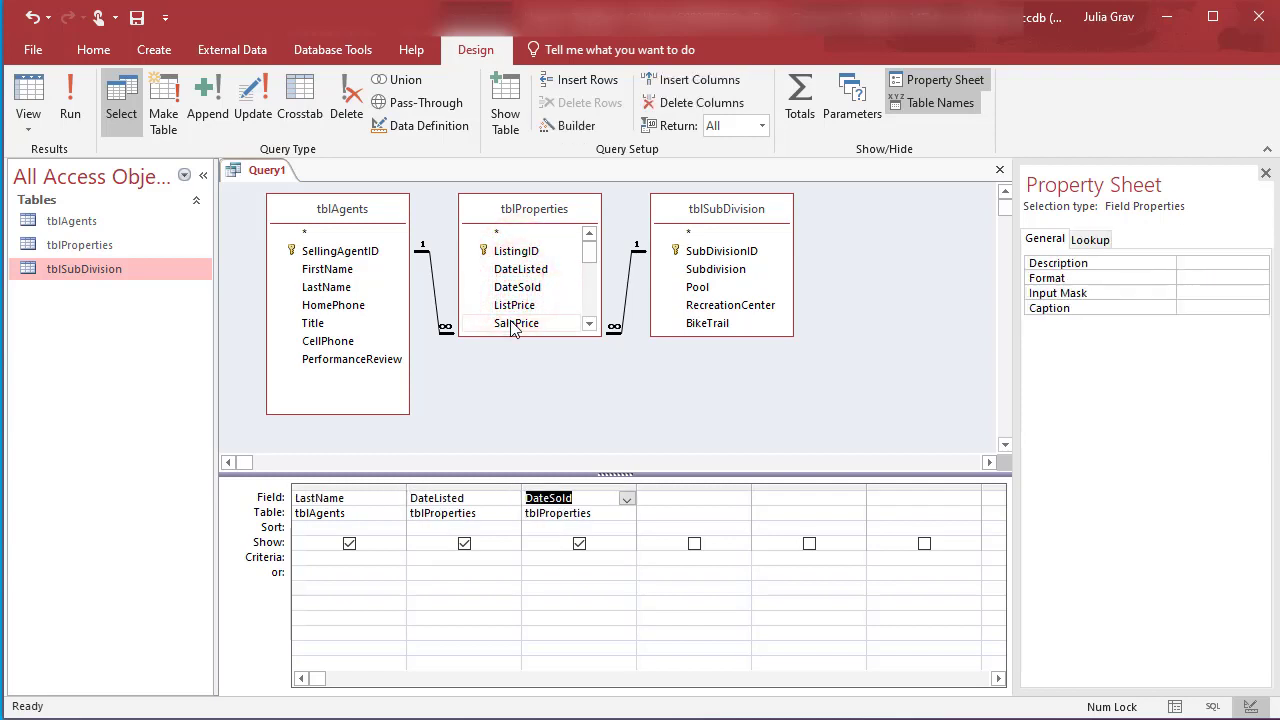
pyautogui.doubleClick(516, 323)
# Add SellingAgentID and ListingAgent from tblProperties and Subdivision from tblSubDivision to the query grid
pyautogui.moveTo(520, 337); pyautogui.dragTo(520, 455)
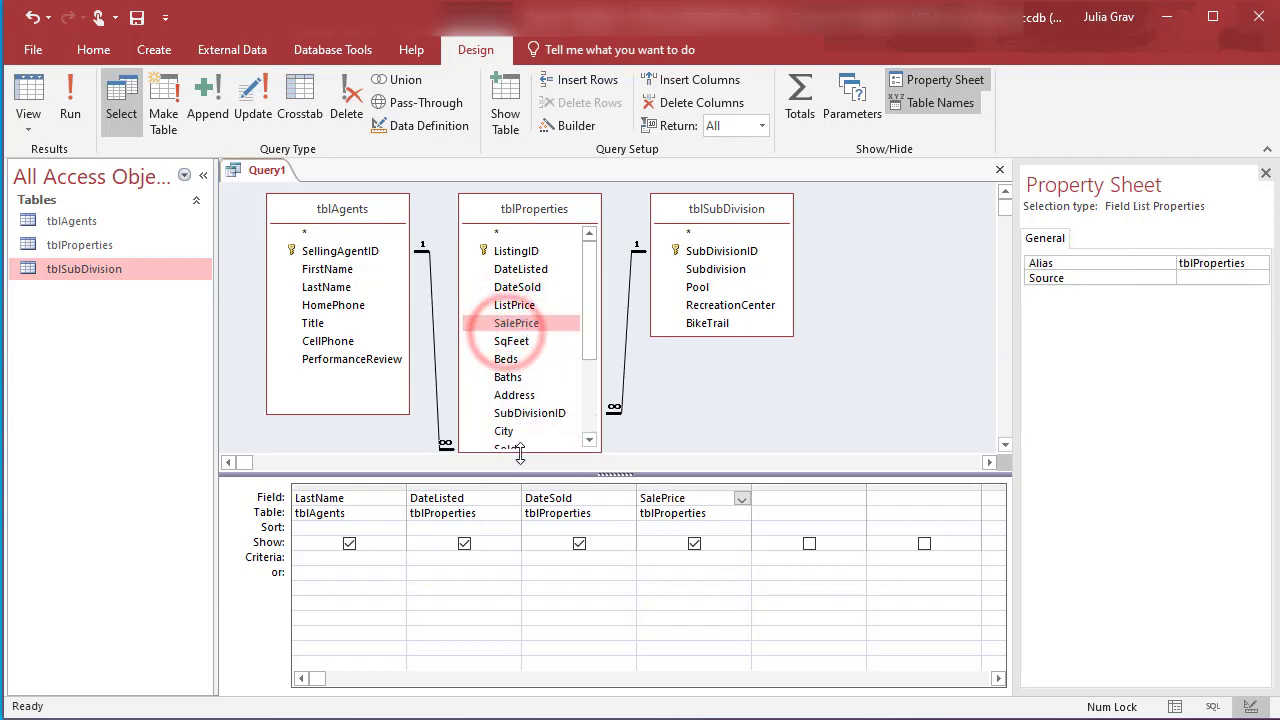
pyautogui.moveTo(590, 342); pyautogui.dragTo(585, 398)
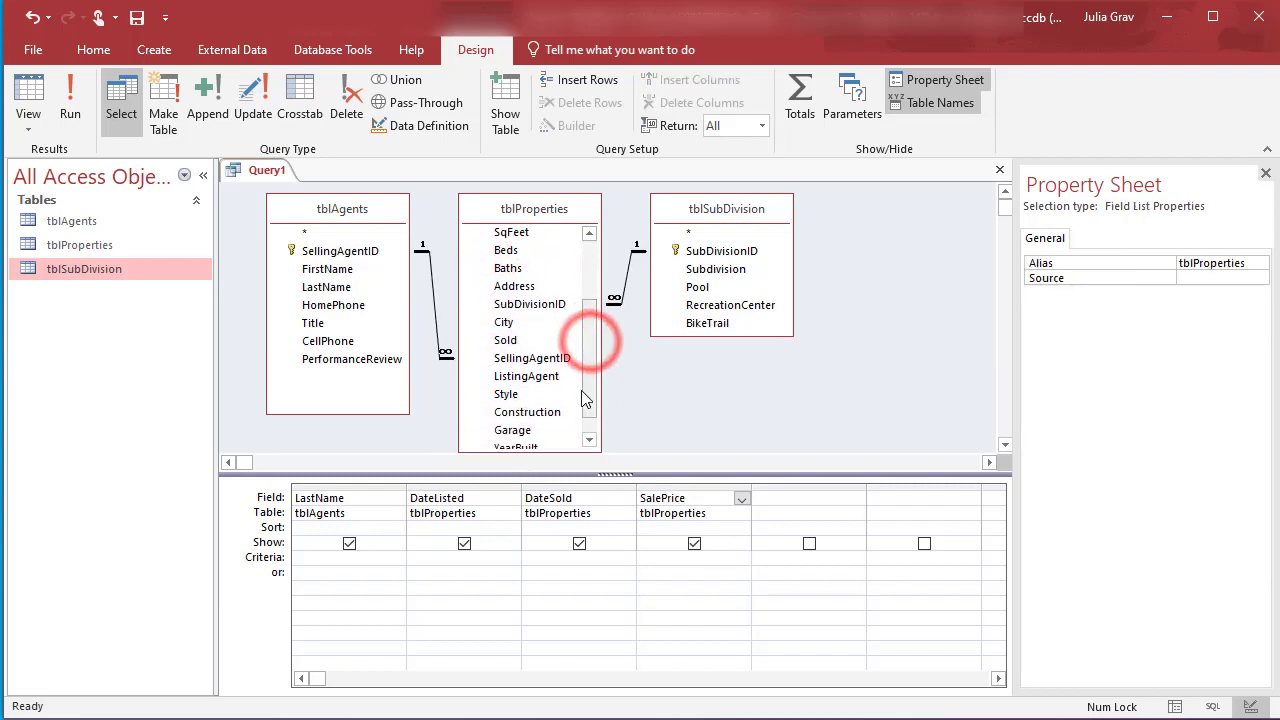
pyautogui.doubleClick(532, 358)
pyautogui.doubleClick(526, 376)
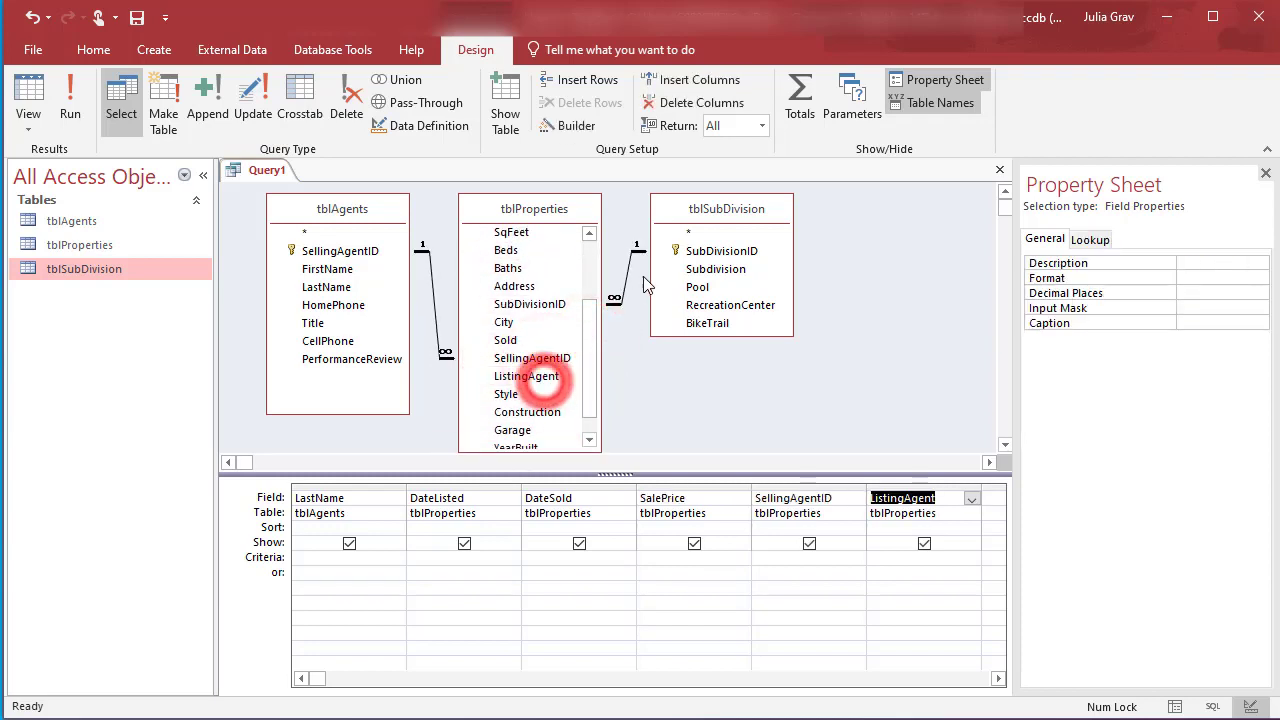
pyautogui.doubleClick(742, 270)
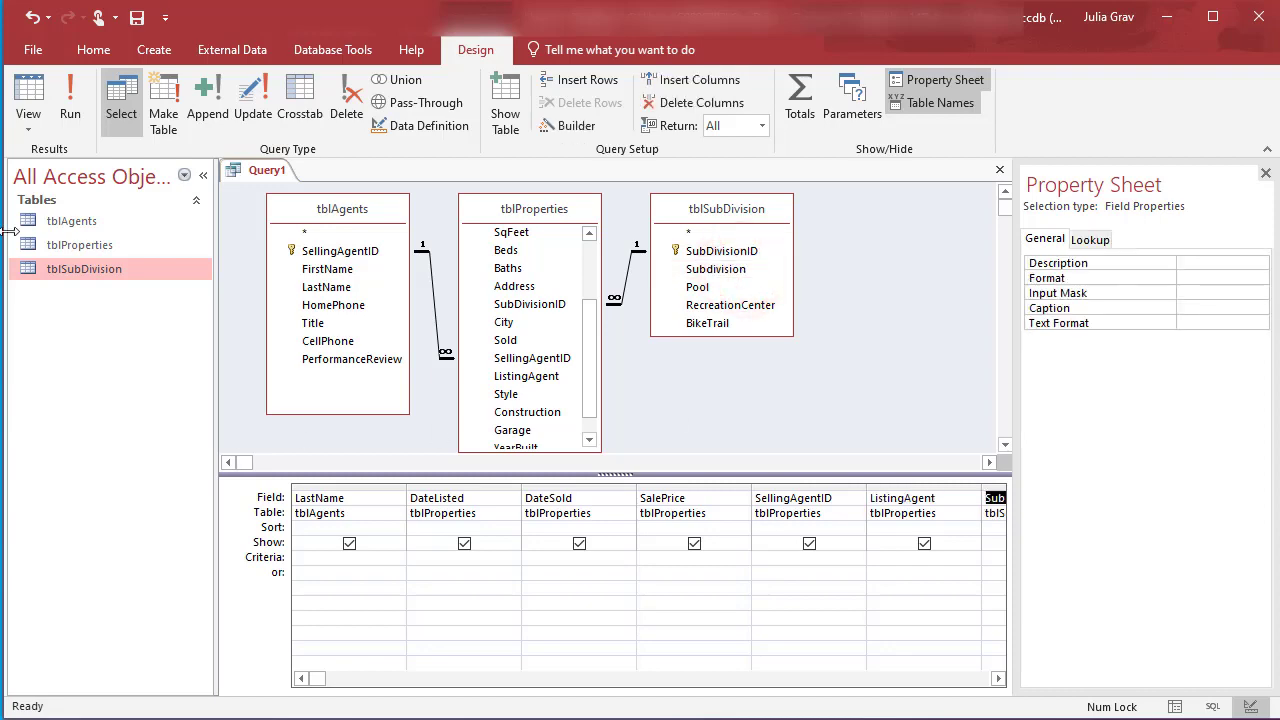
# Run the query and save it as rptSalesReport
pyautogui.click(68, 105)
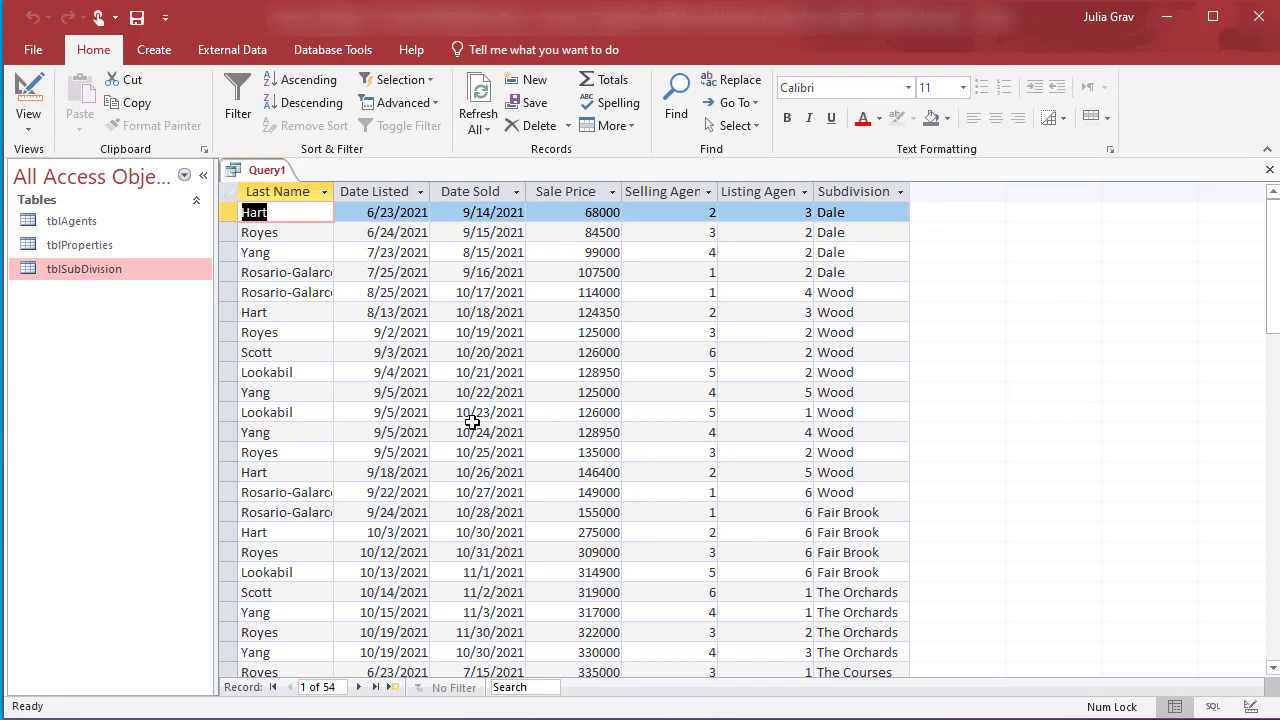
pyautogui.rightClick(266, 173)
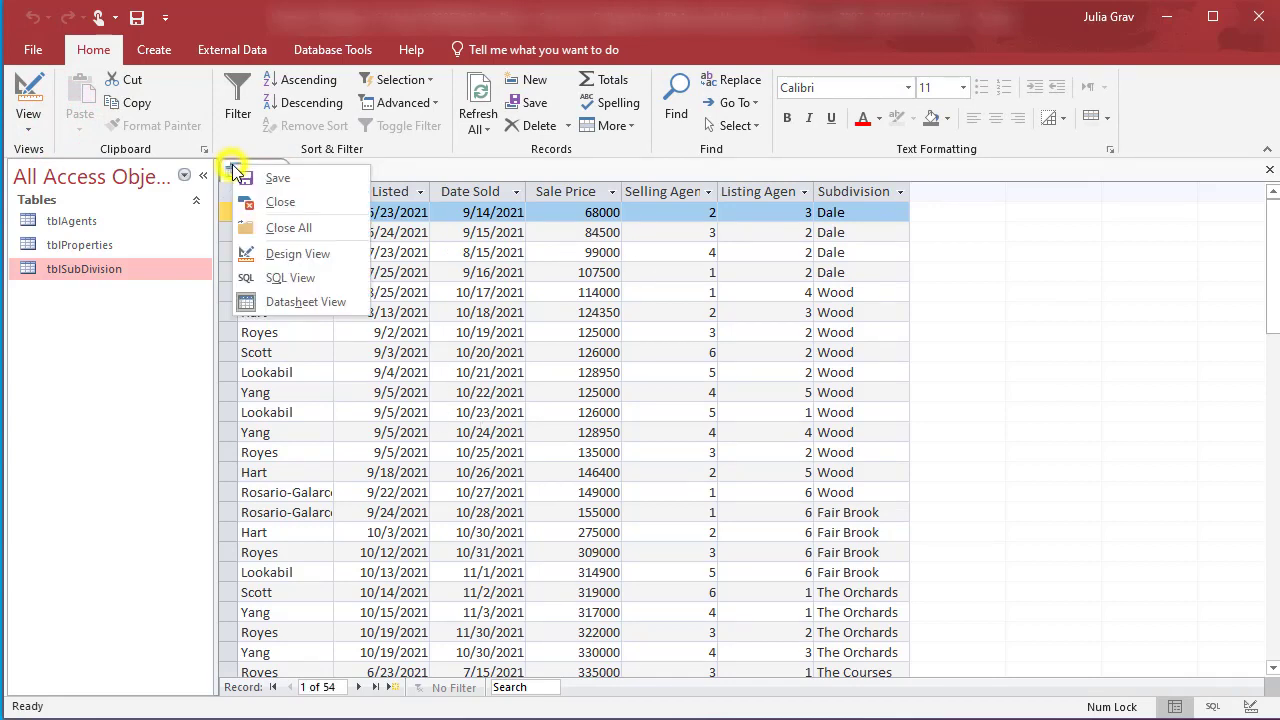
pyautogui.click(292, 189)
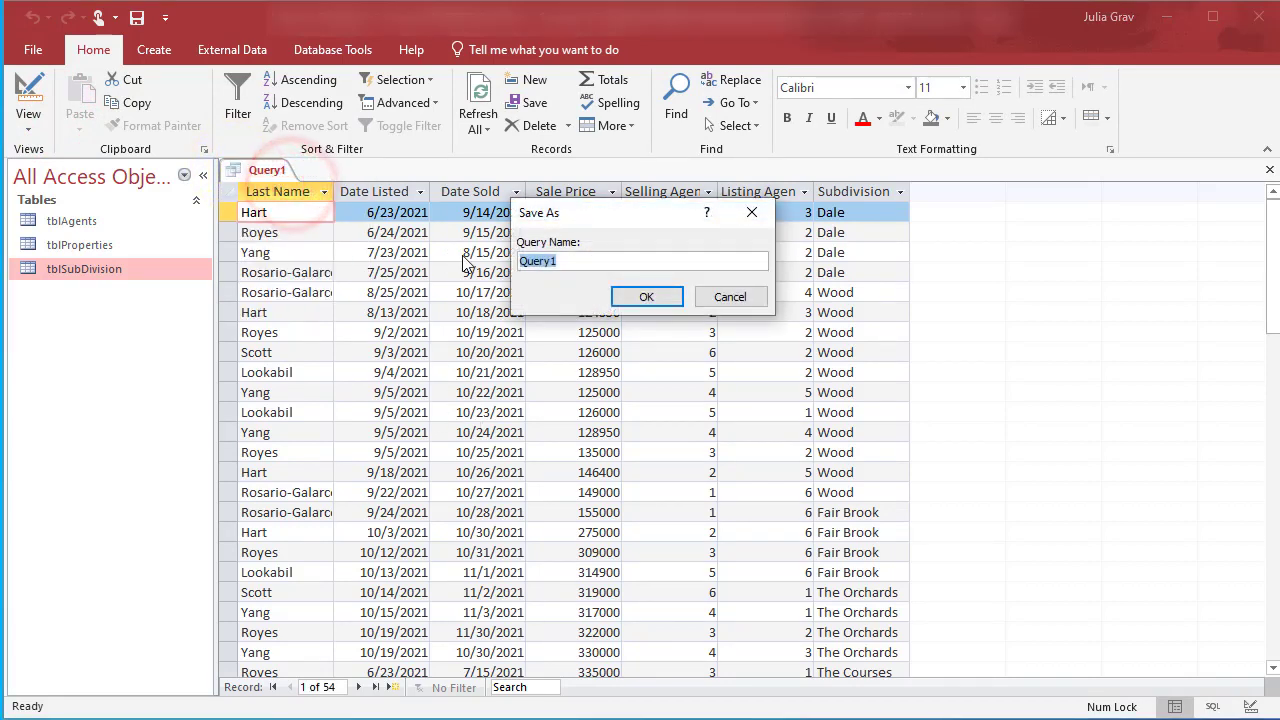
pyautogui.write('rptSa')
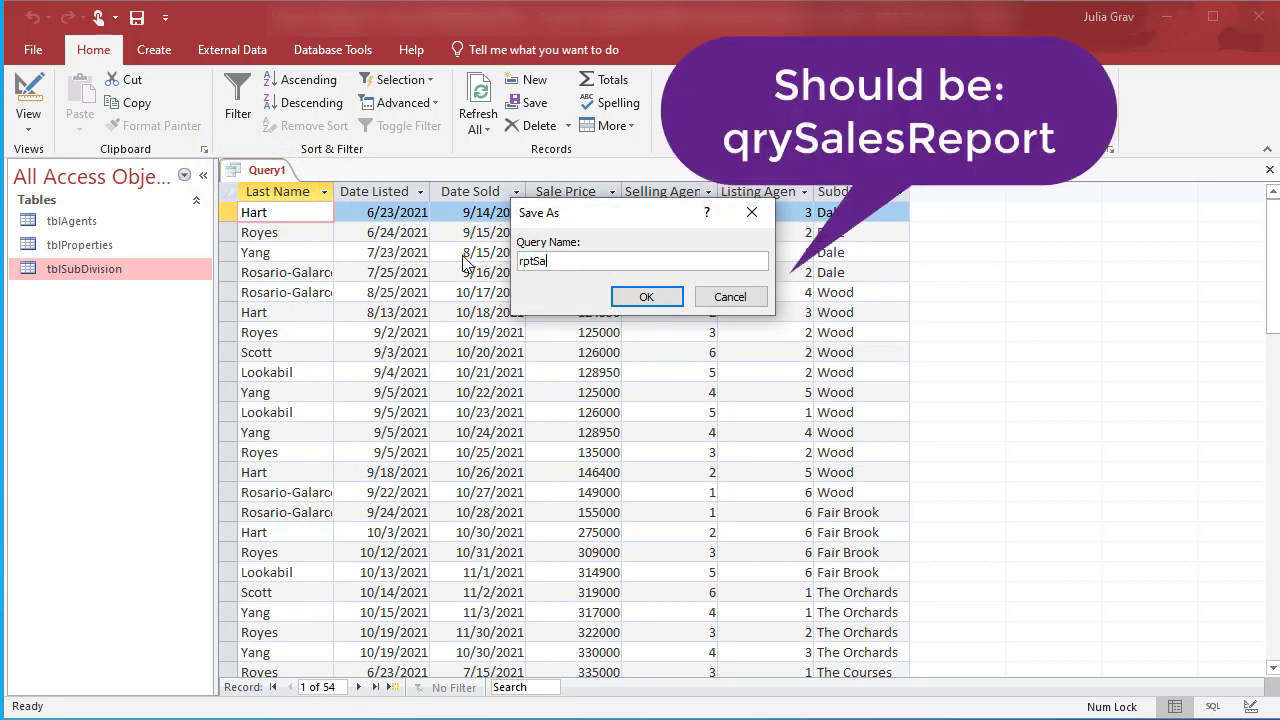
pyautogui.write('lesReport')
pyautogui.press('Return')
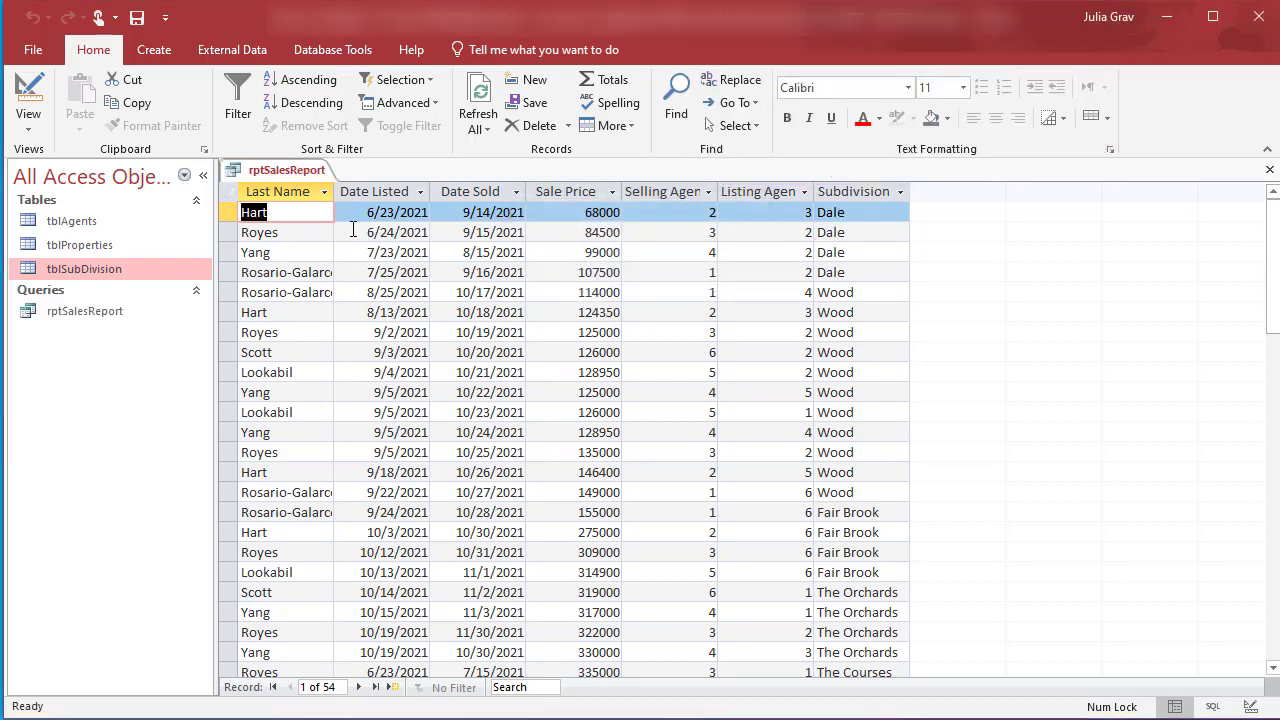
# Return the query to Design View and start a calculated field named "Days on Market:" in the column after Subdivision
pyautogui.rightClick(307, 177)
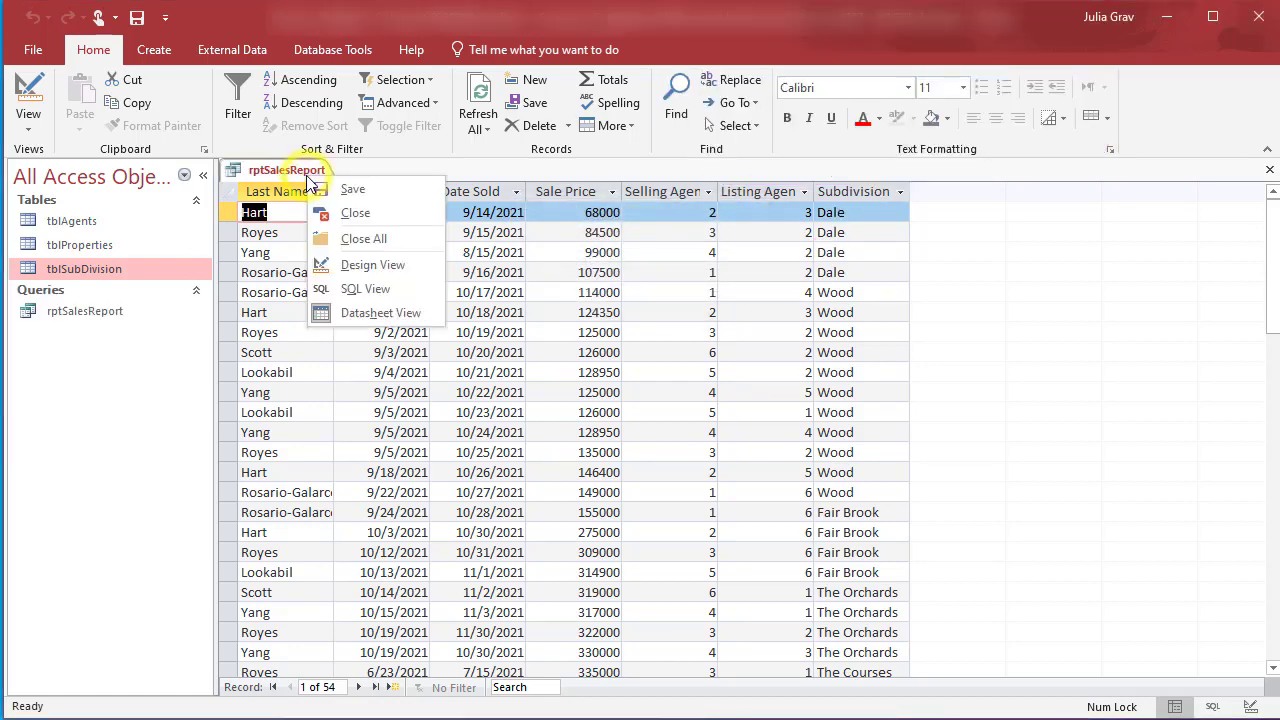
pyautogui.click(342, 265)
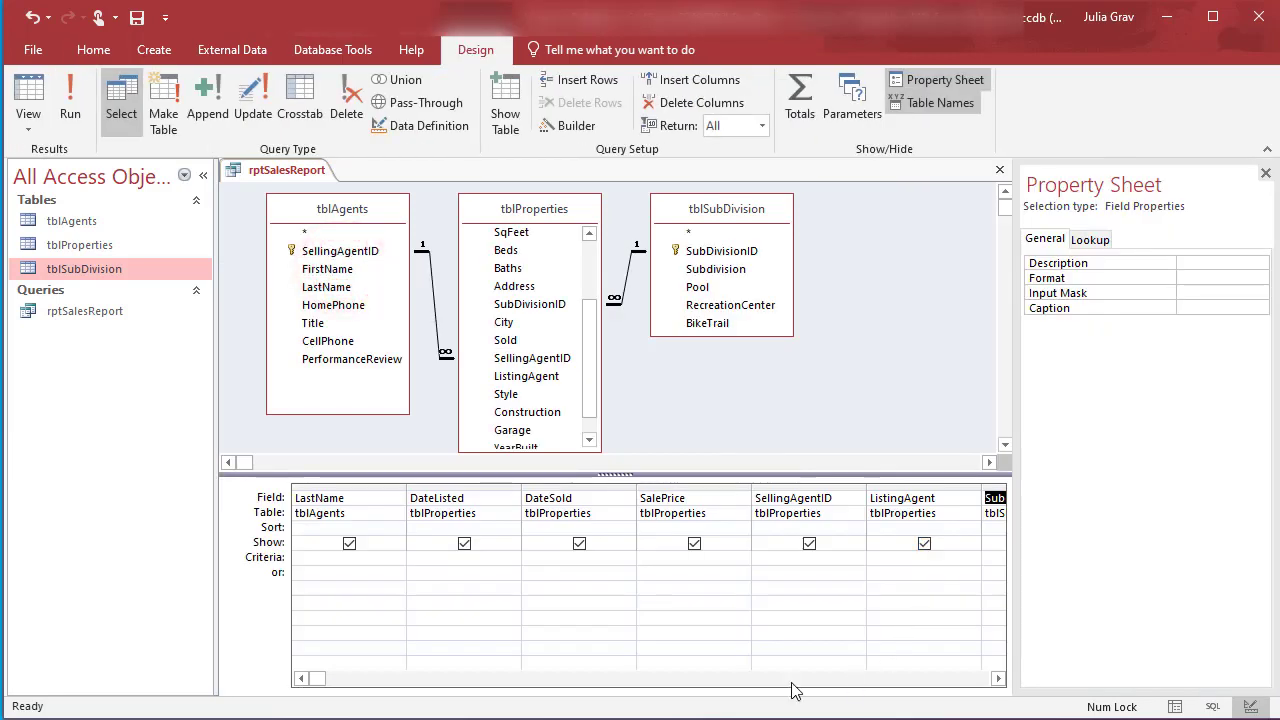
pyautogui.click(986, 680)
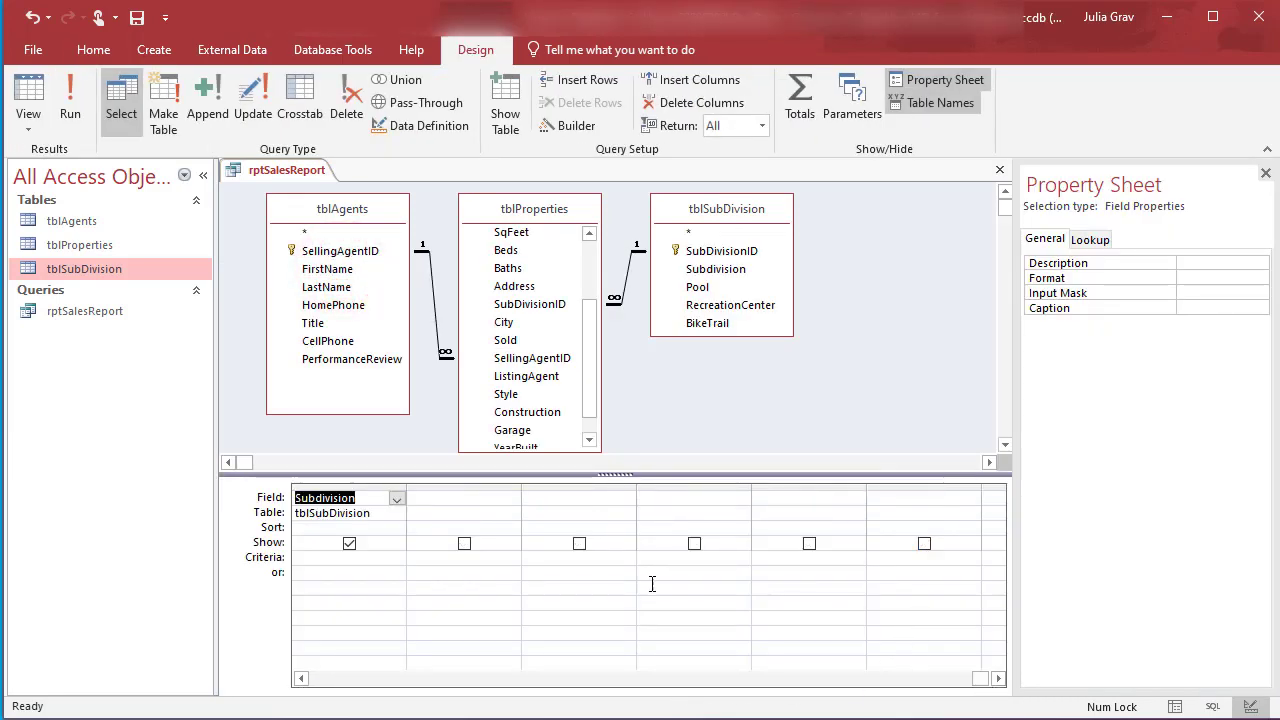
pyautogui.click(481, 501)
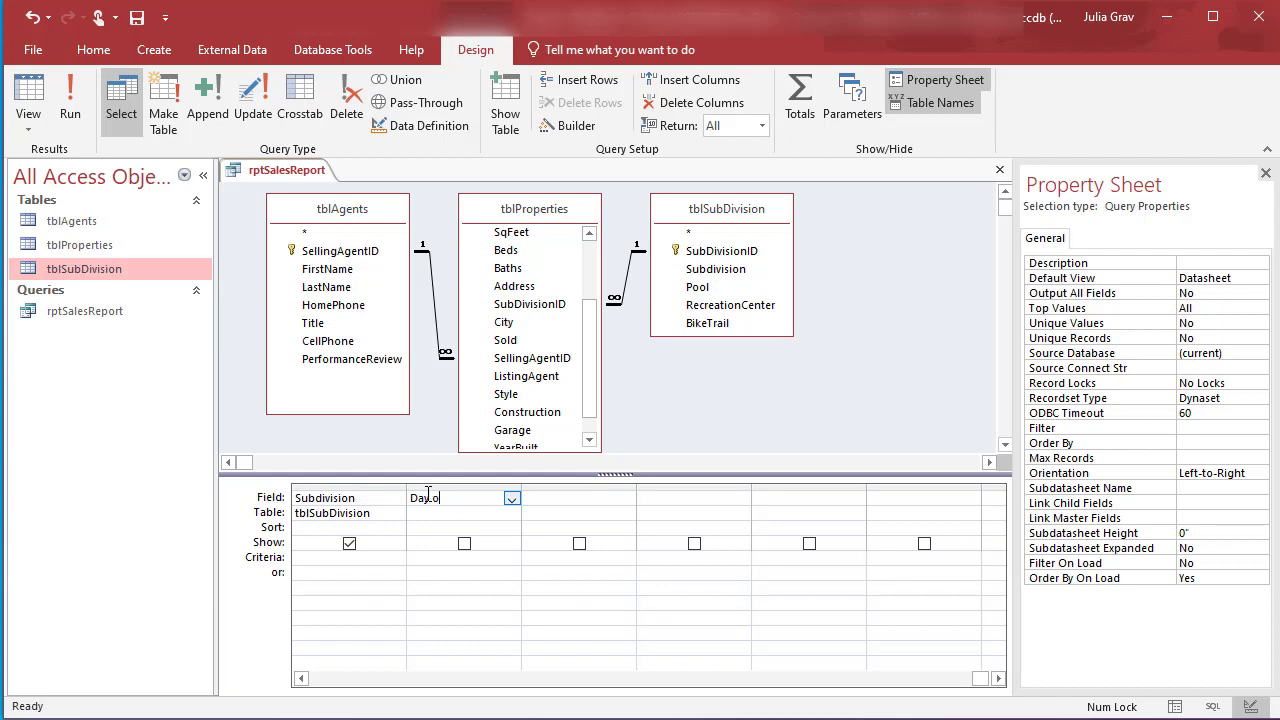
pyautogui.write('Marke')
pyautogui.write('t')
# Open the Days on Market field in the Zoom window and accept the Tahoma, Bold, size 16 font
pyautogui.rightClick(488, 498)
pyautogui.click(569, 653)
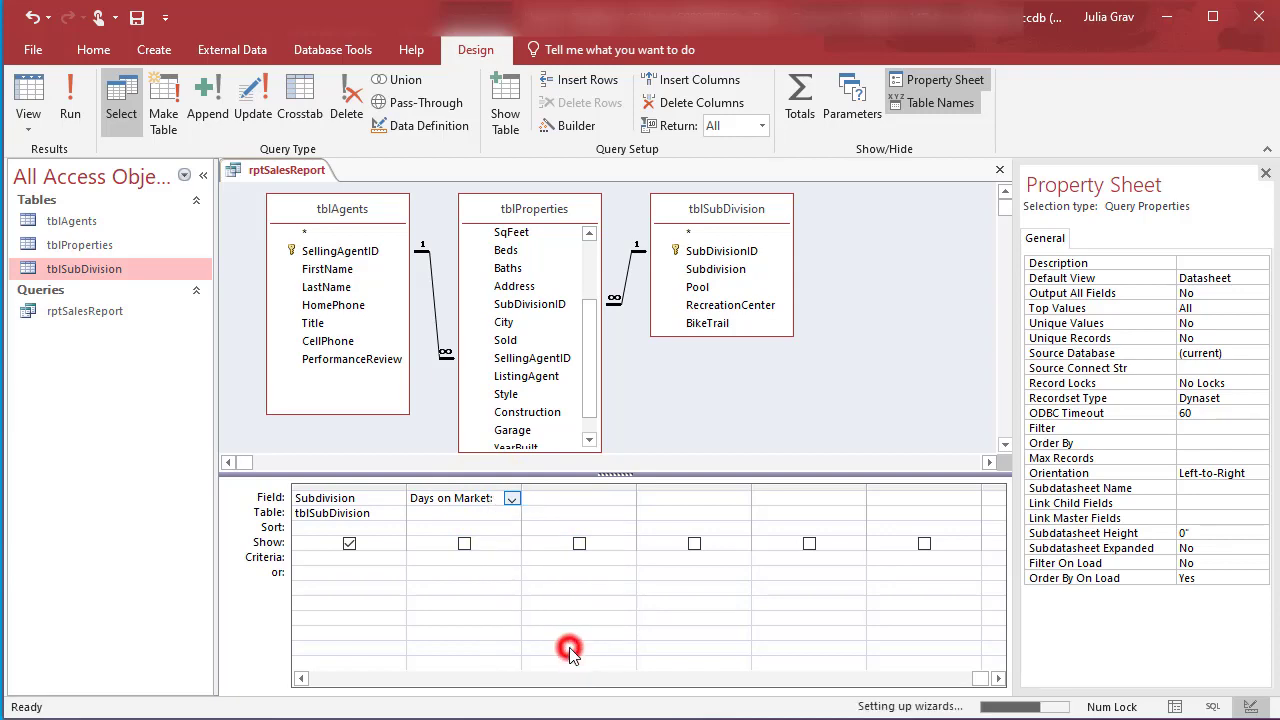
pyautogui.click(631, 292)
pyautogui.click(855, 390)
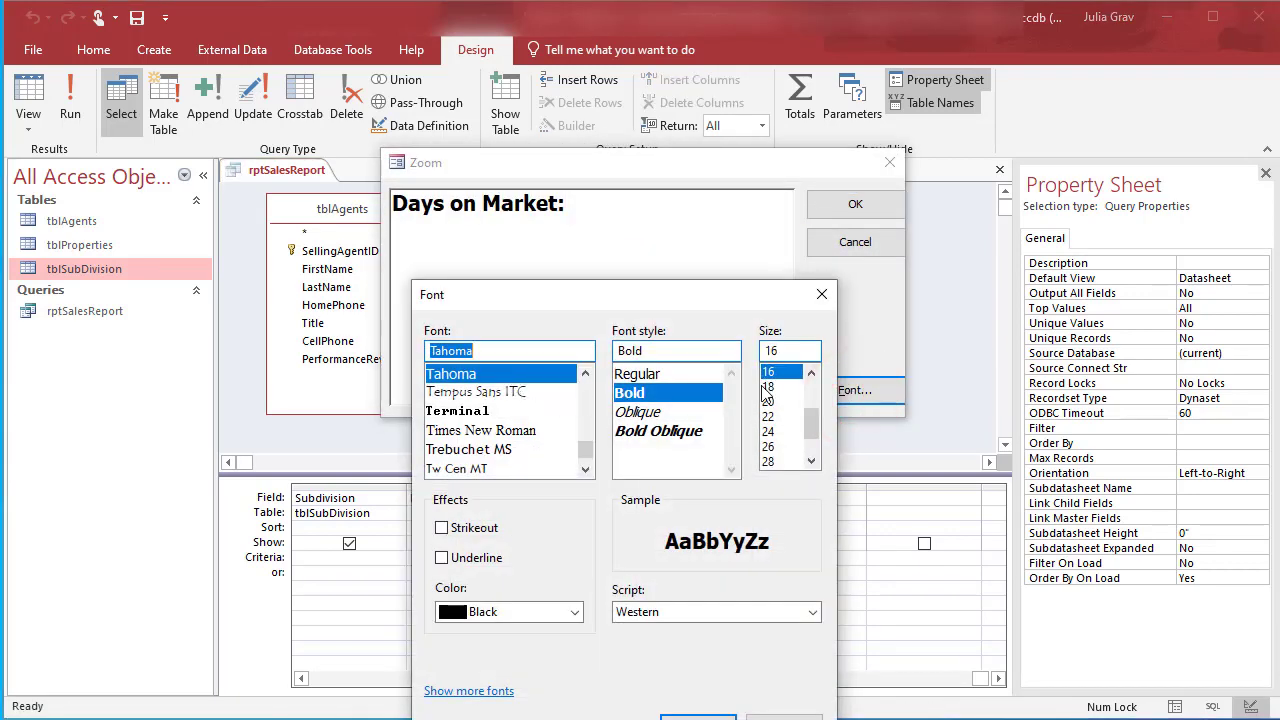
pyautogui.click(712, 716)
pyautogui.click(677, 254)
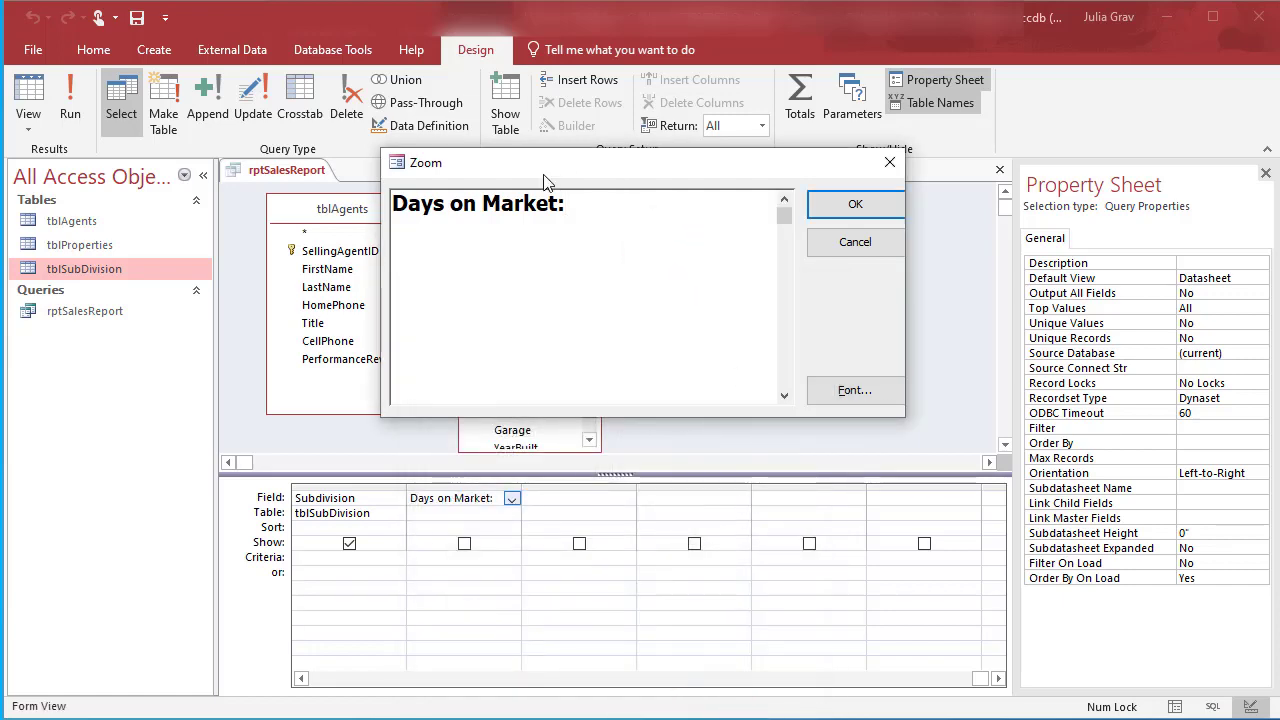
# Complete the Days on Market expression in the Zoom window as [DateSold]-[DateListed] and accept it
pyautogui.click(629, 217)
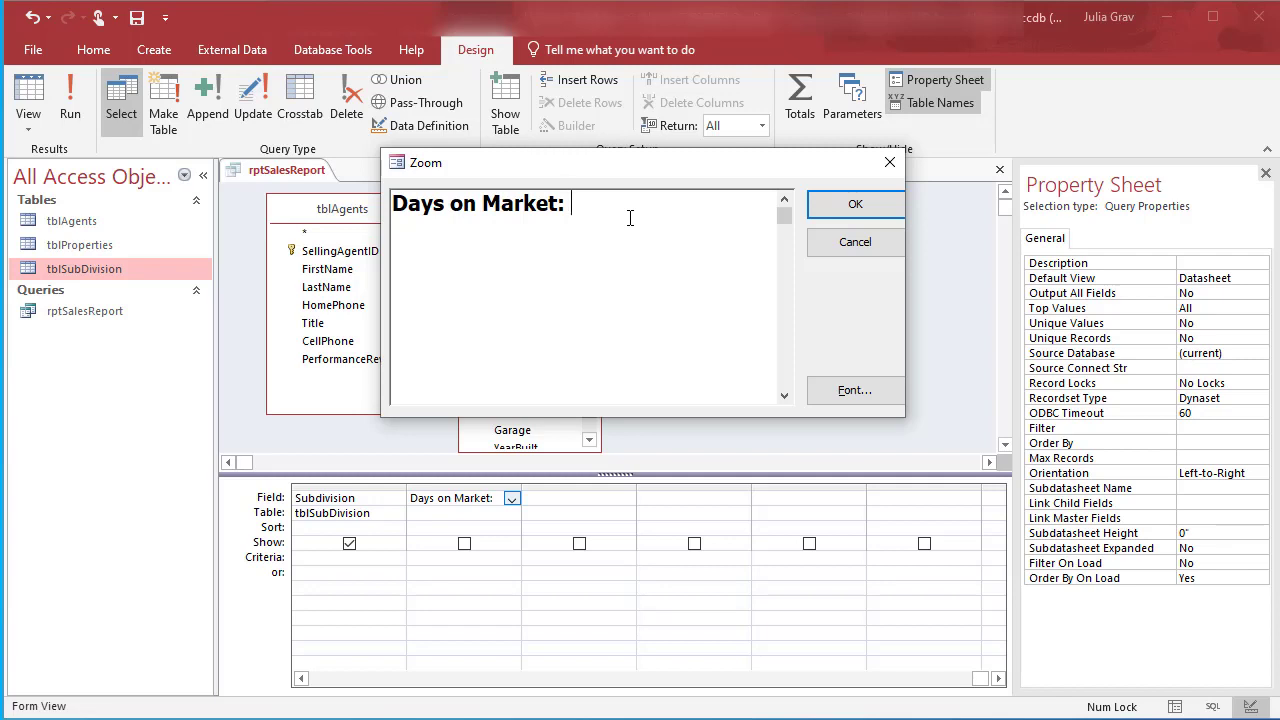
pyautogui.write('[')
pyautogui.write('DateSp;')
pyautogui.press('BackSpace')
pyautogui.press('BackSpace')
pyautogui.write('old]')
pyautogui.moveTo(650, 166); pyautogui.dragTo(893, 245)
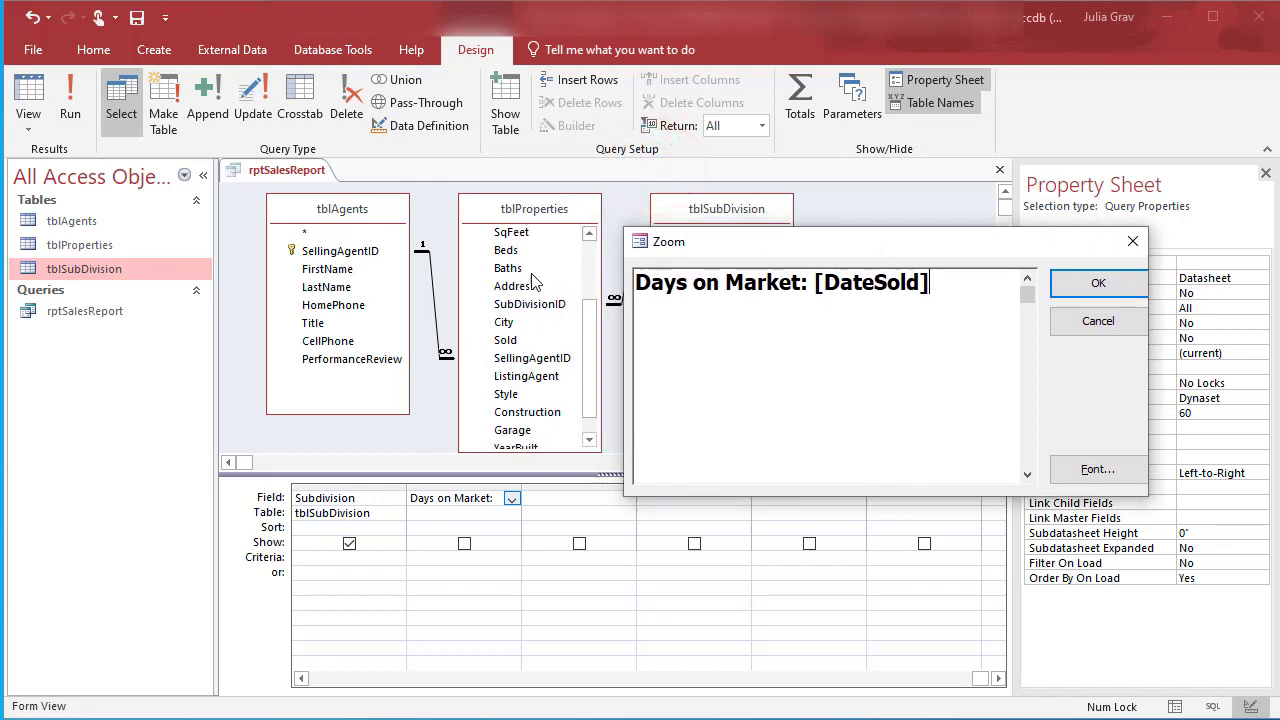
pyautogui.moveTo(893, 249); pyautogui.dragTo(687, 243)
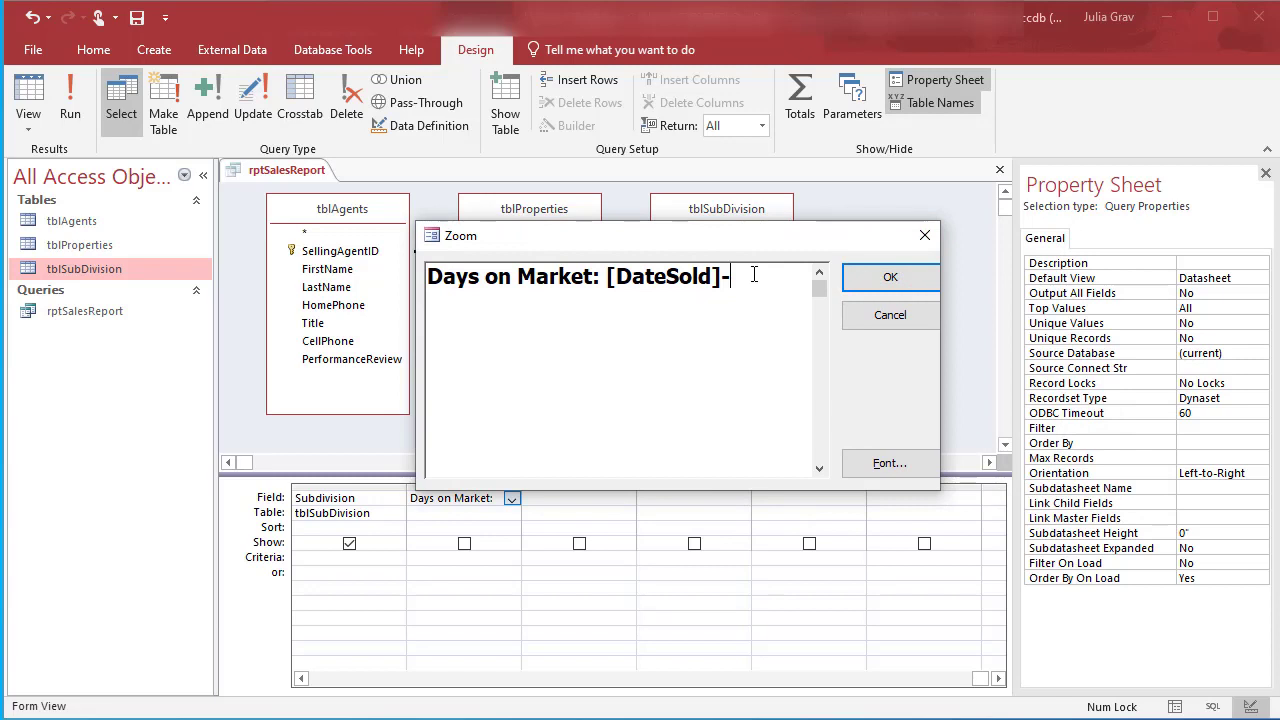
pyautogui.write('[DateListed]')
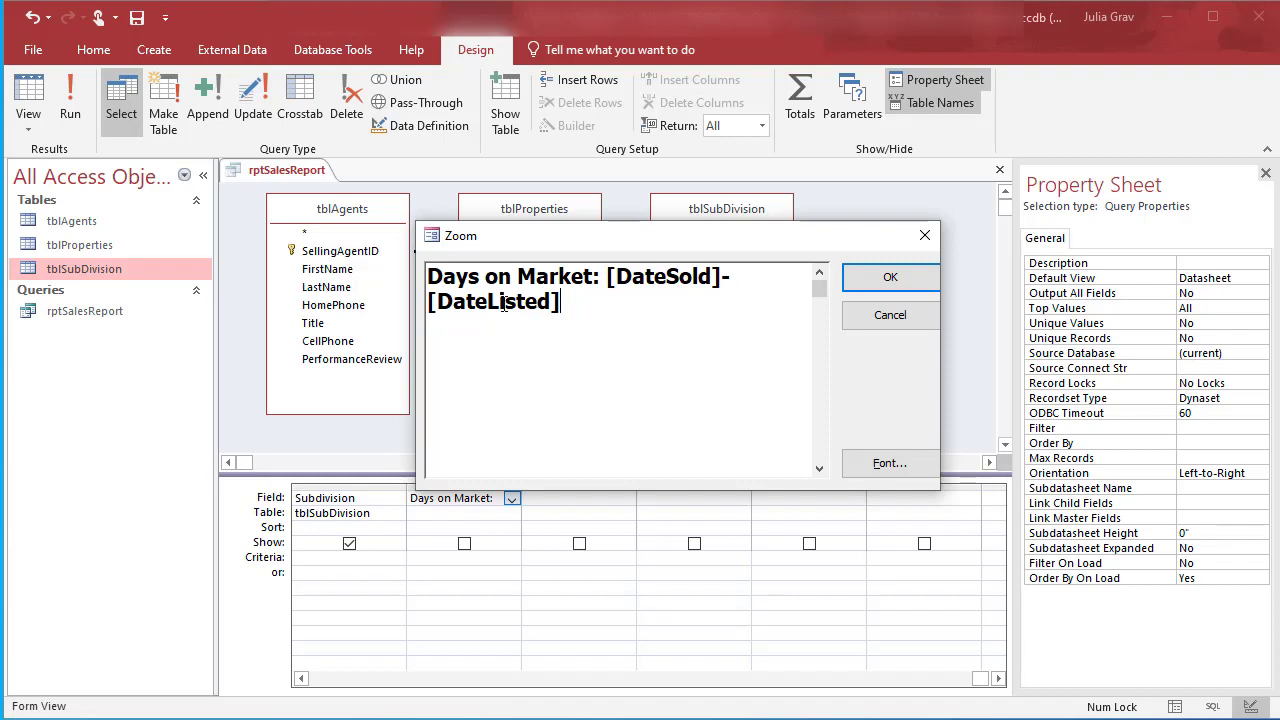
pyautogui.click(890, 280)
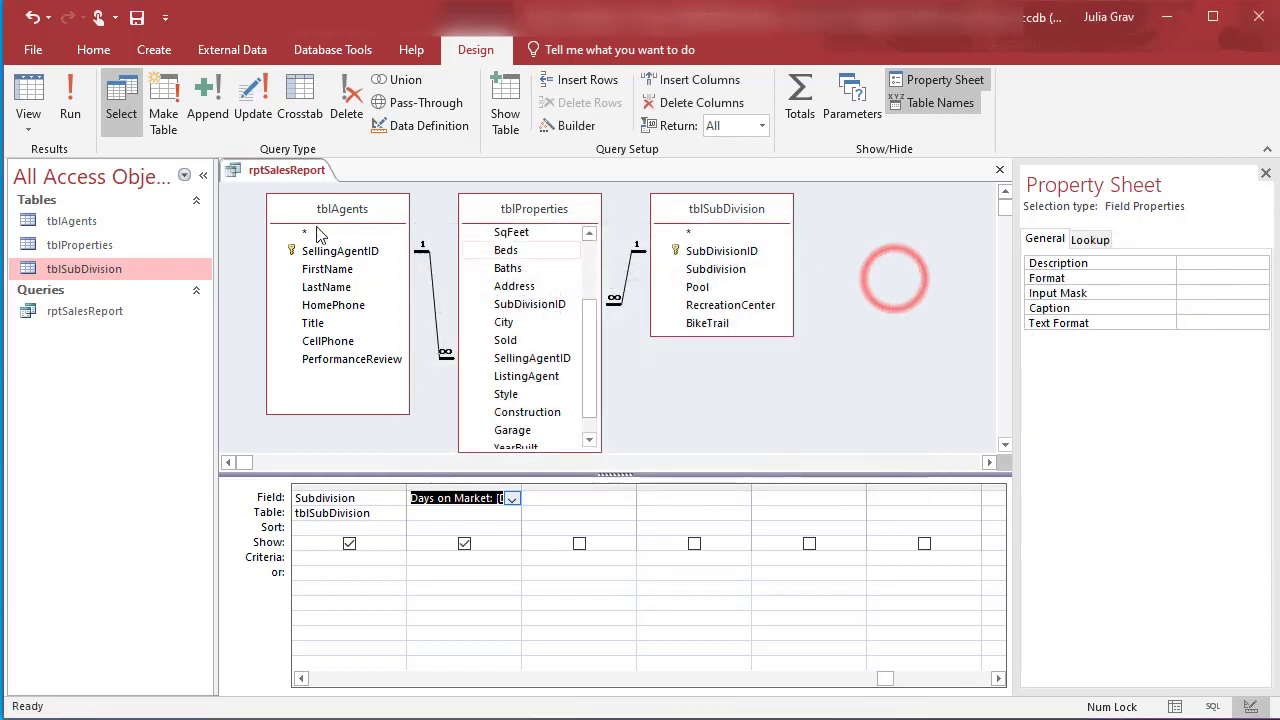
# Run the query and review the calculated Days on Market values
pyautogui.click(60, 103)
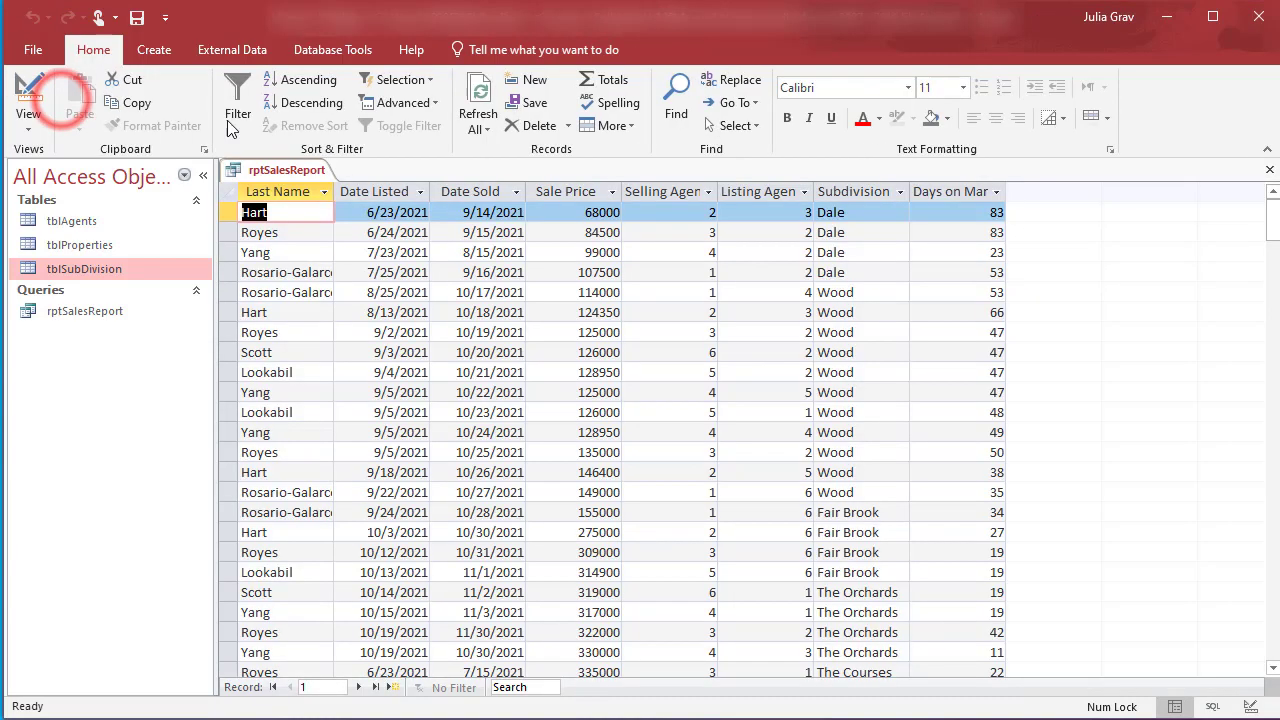
pyautogui.scroll(-8, 1016, 556)
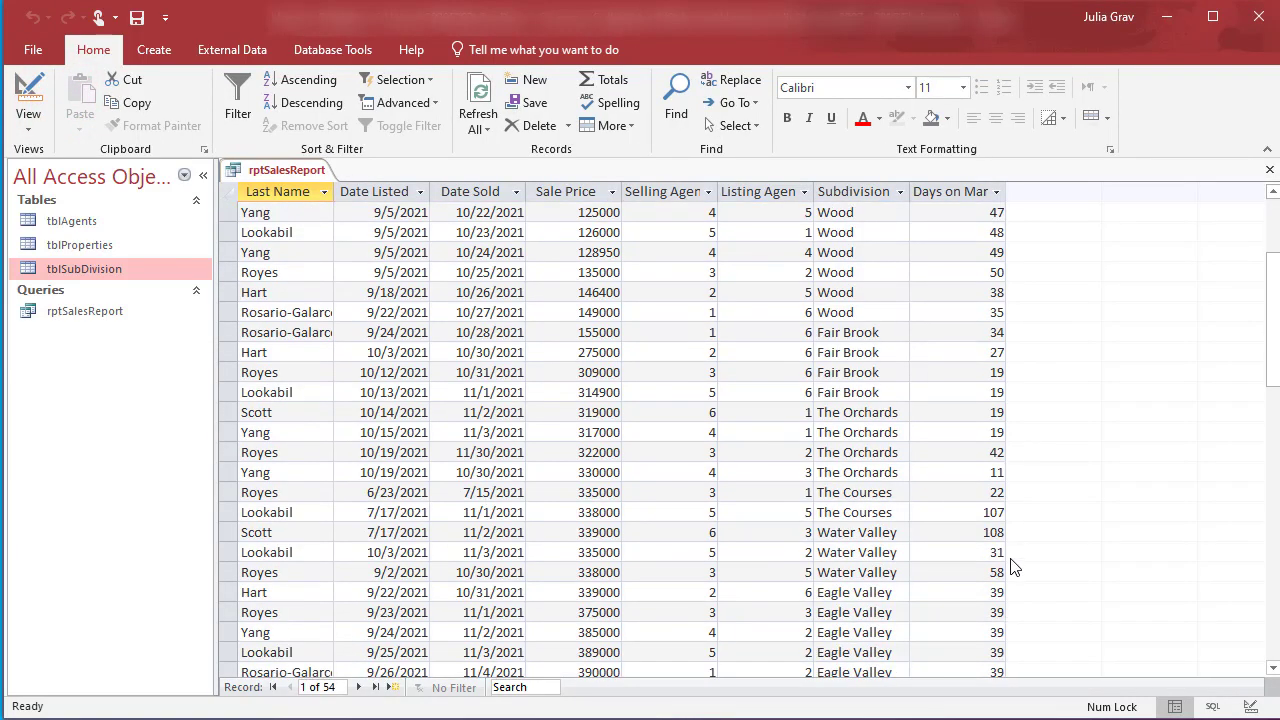
pyautogui.scroll(6, 1008, 572)
pyautogui.scroll(2, 1008, 572)
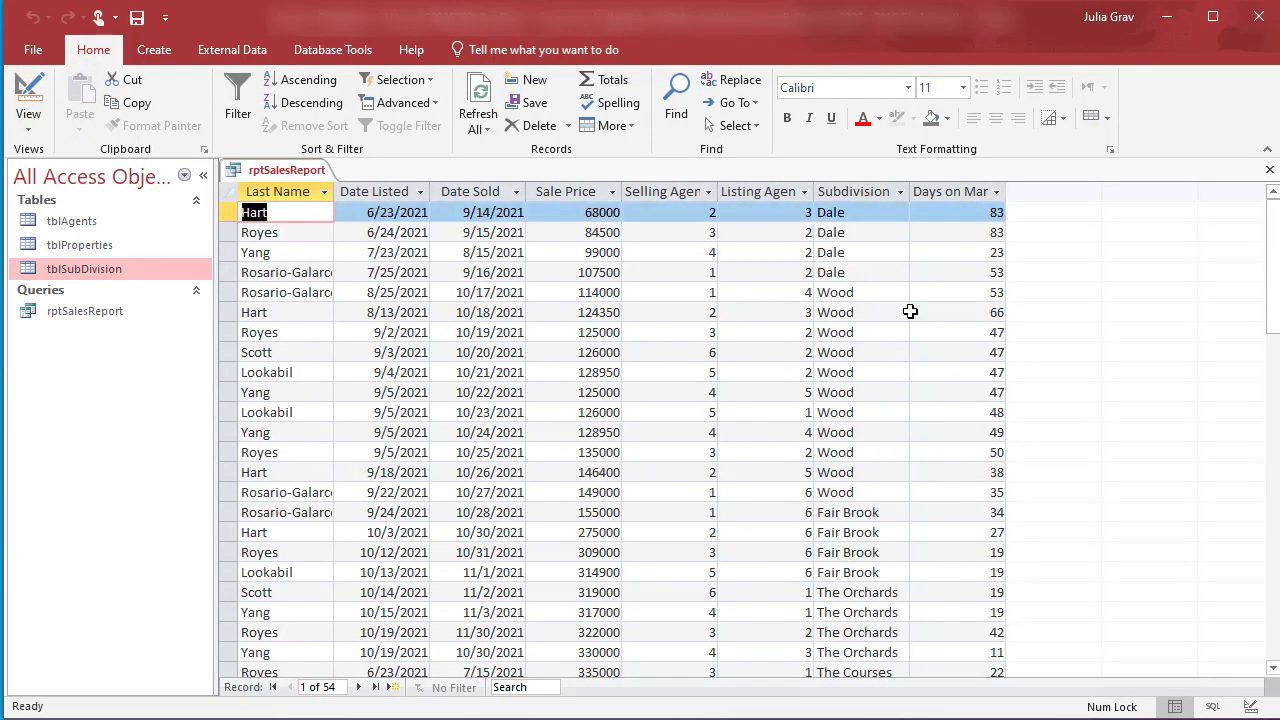
# Return the query to Design View and start a calculated field named "ListingComm:" in the column after Days on Market
pyautogui.rightClick(300, 175)
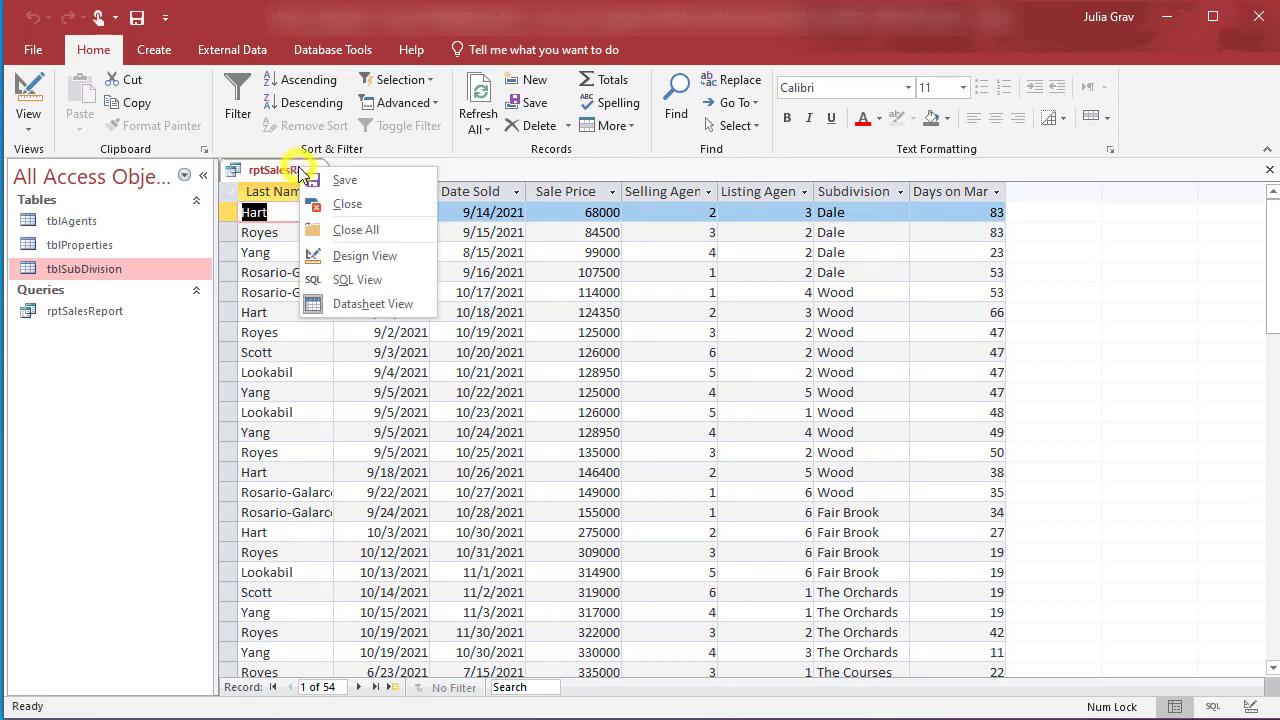
pyautogui.click(362, 256)
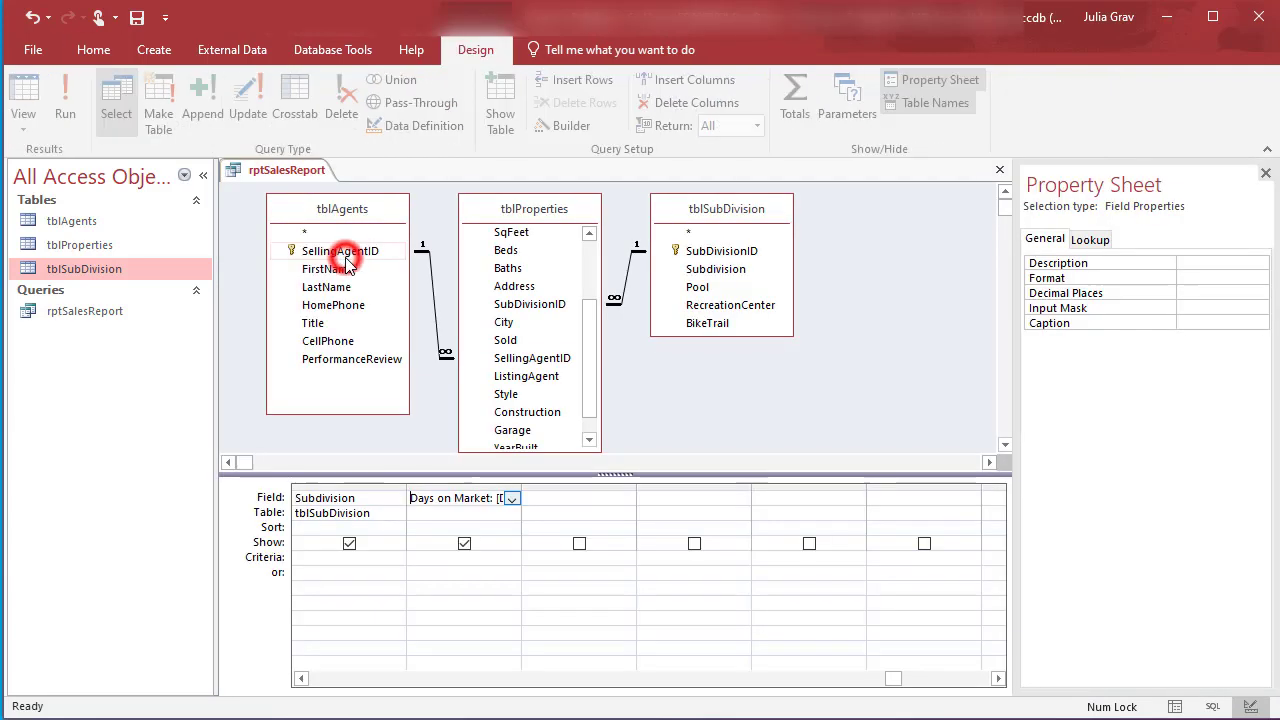
pyautogui.click(597, 495)
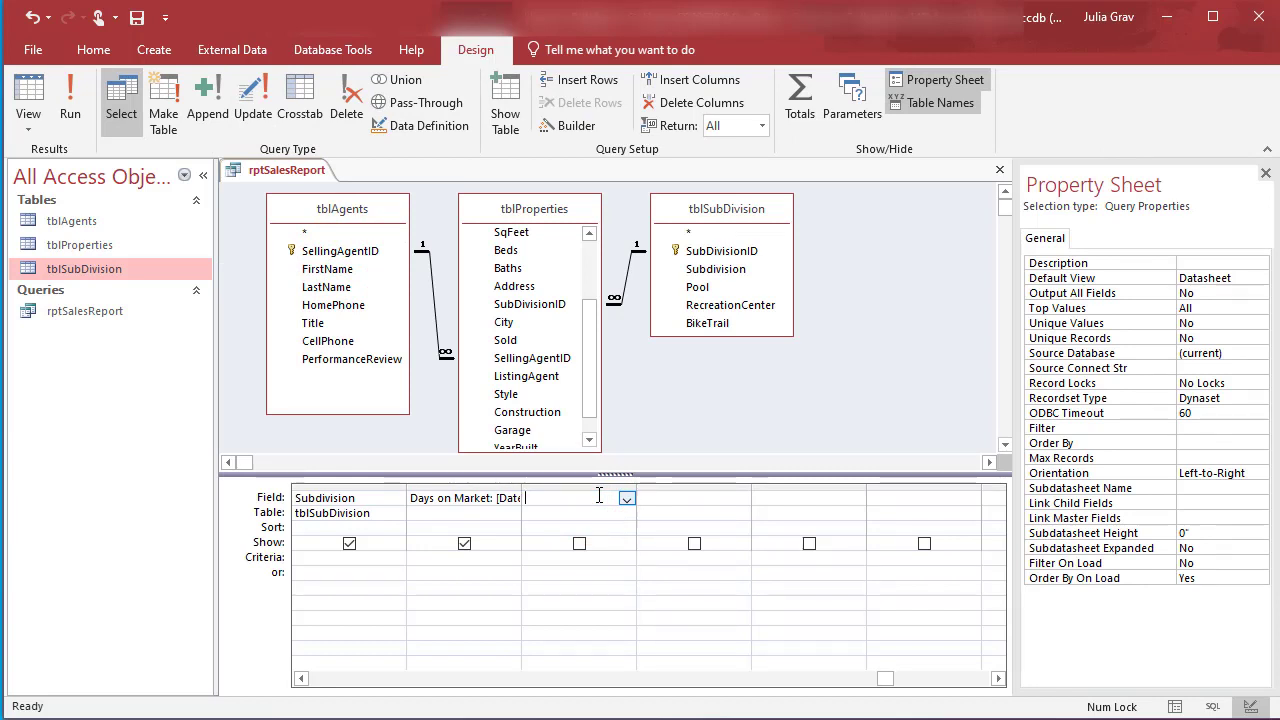
pyautogui.write('ListingComm')
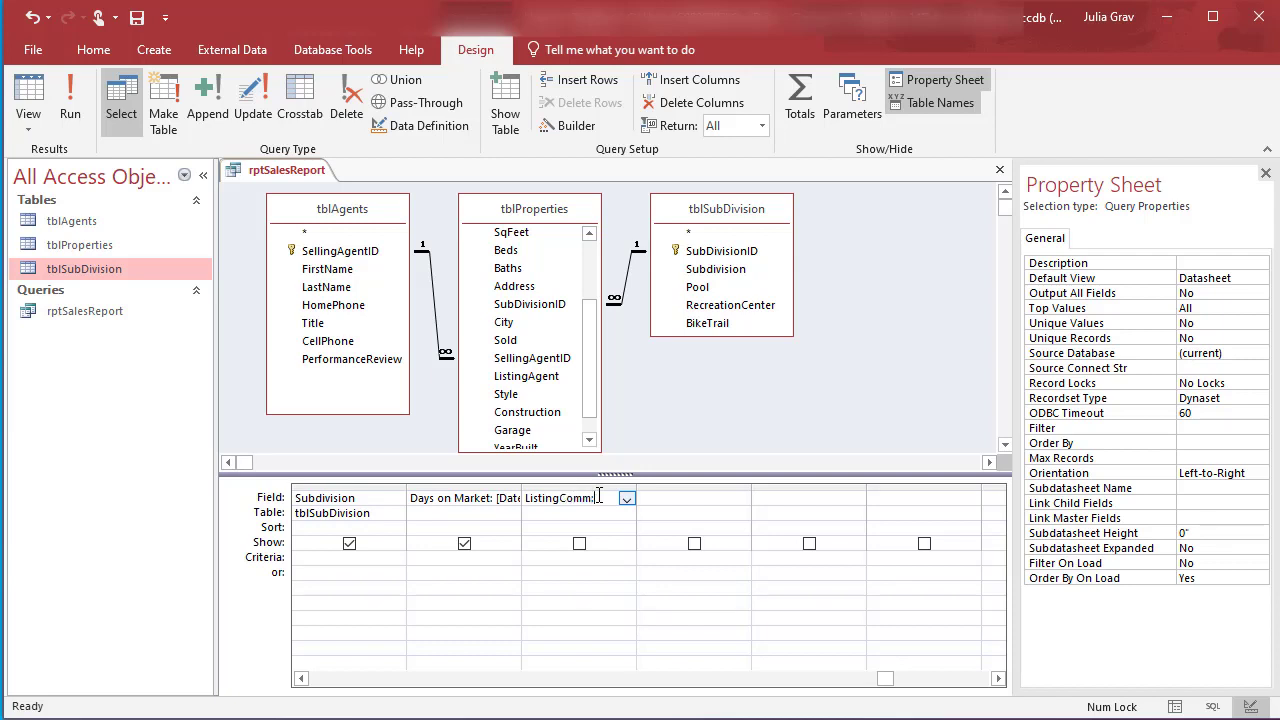
# Open the ListingComm field in the Zoom window and enter the expression [SalesPrice]*0.035
pyautogui.rightClick(598, 497)
pyautogui.click(636, 648)
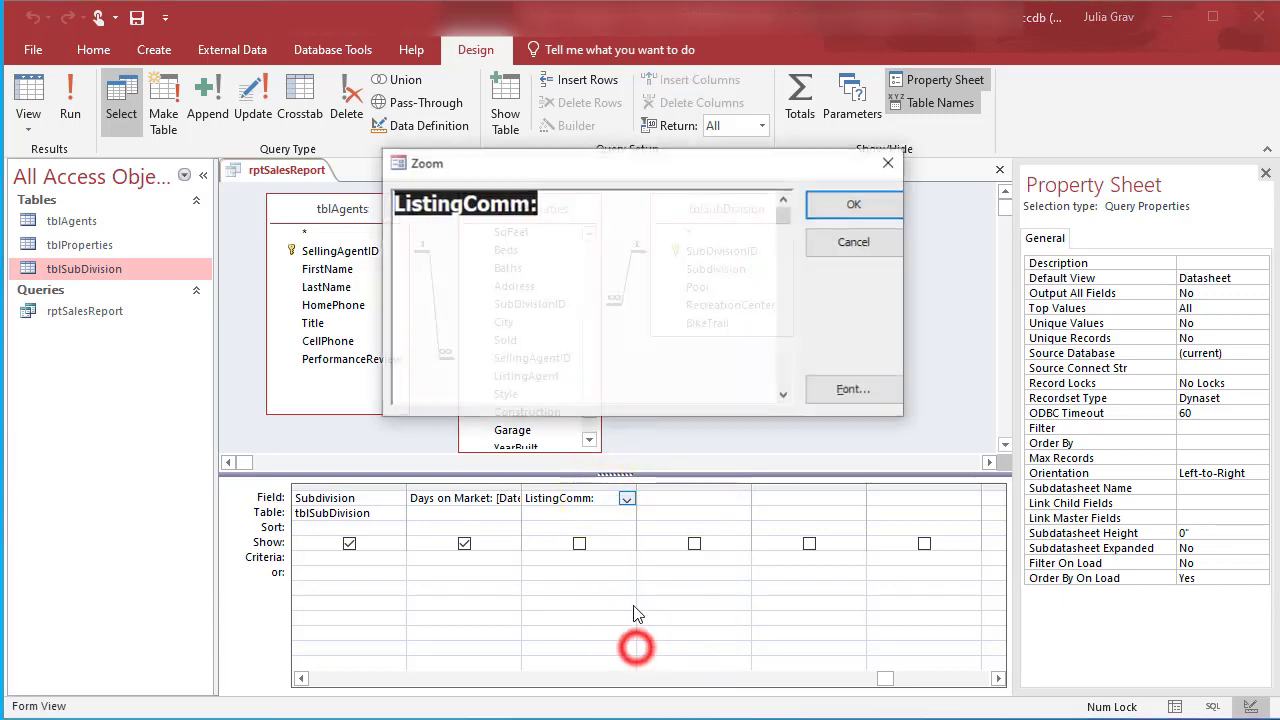
pyautogui.click(628, 214)
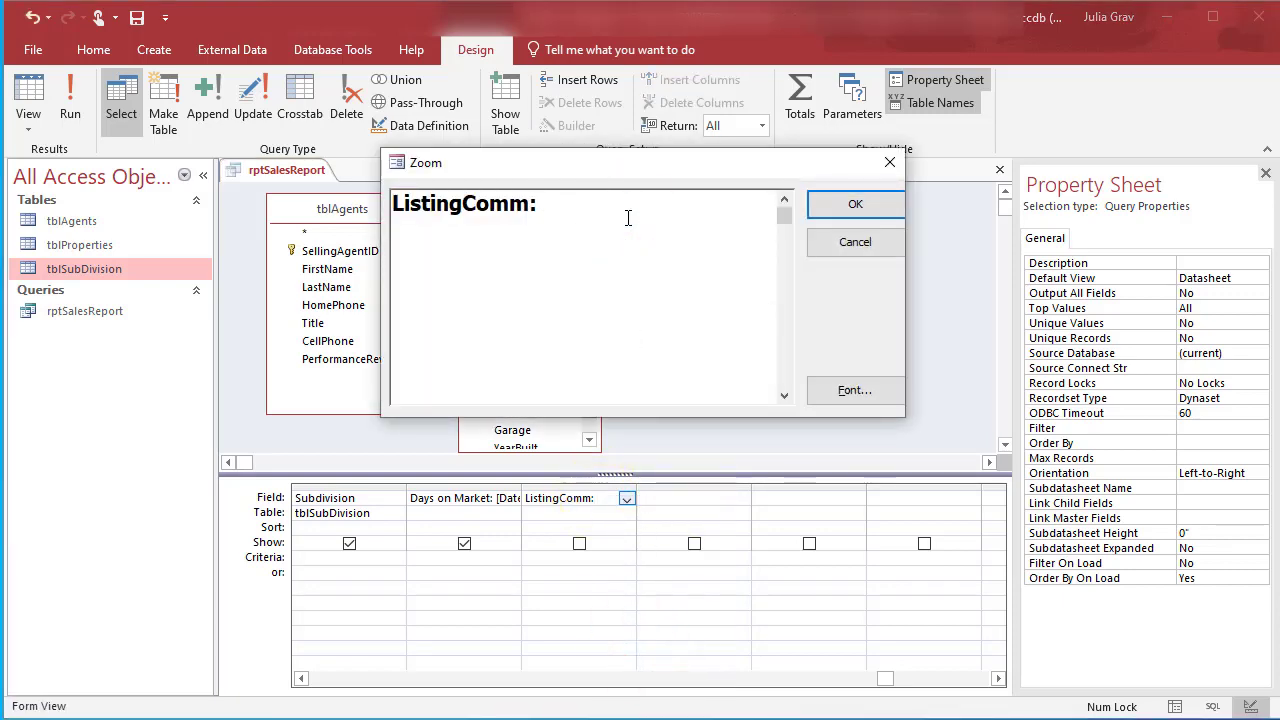
pyautogui.write('[S')
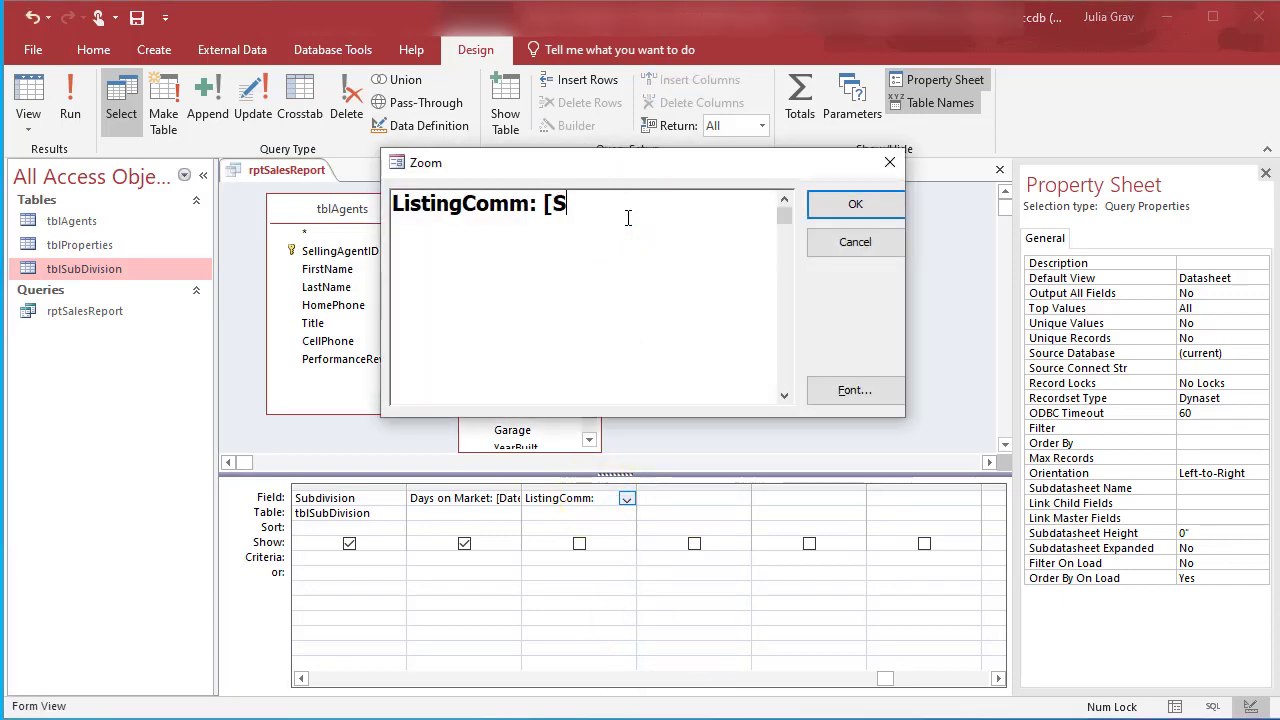
pyautogui.write('alesPrice]')
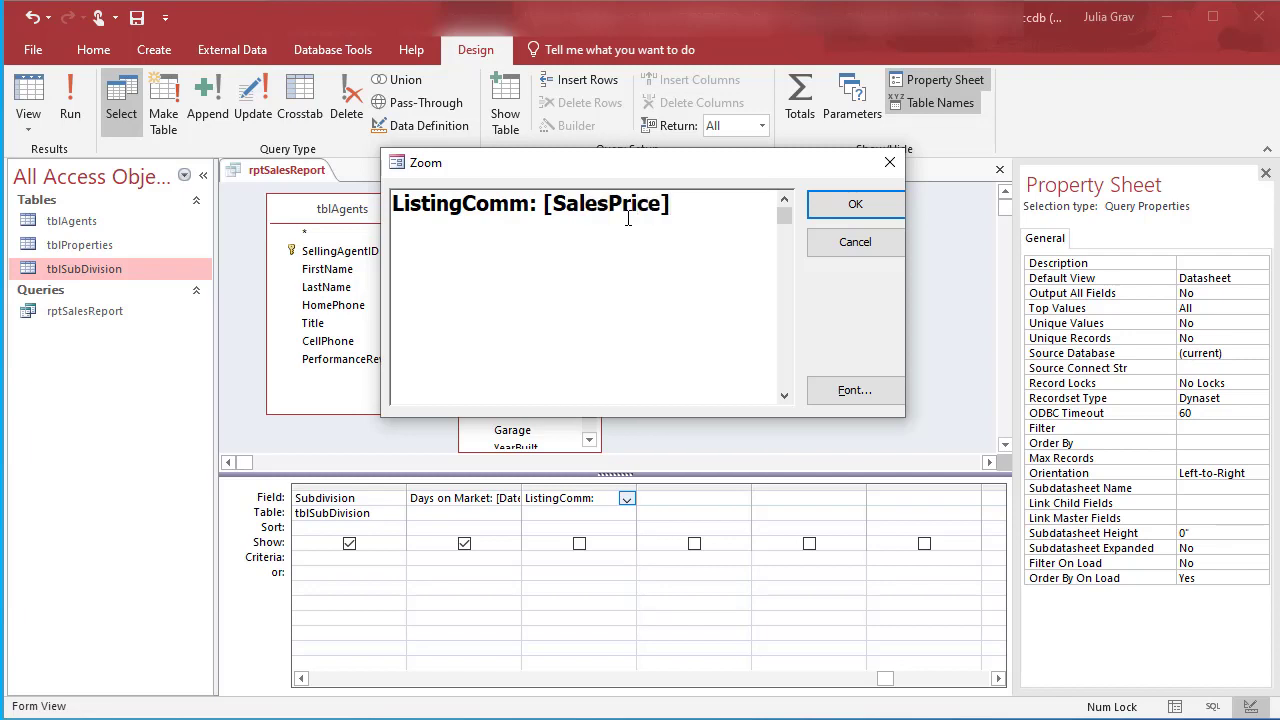
pyautogui.moveTo(607, 178); pyautogui.dragTo(558, 188)
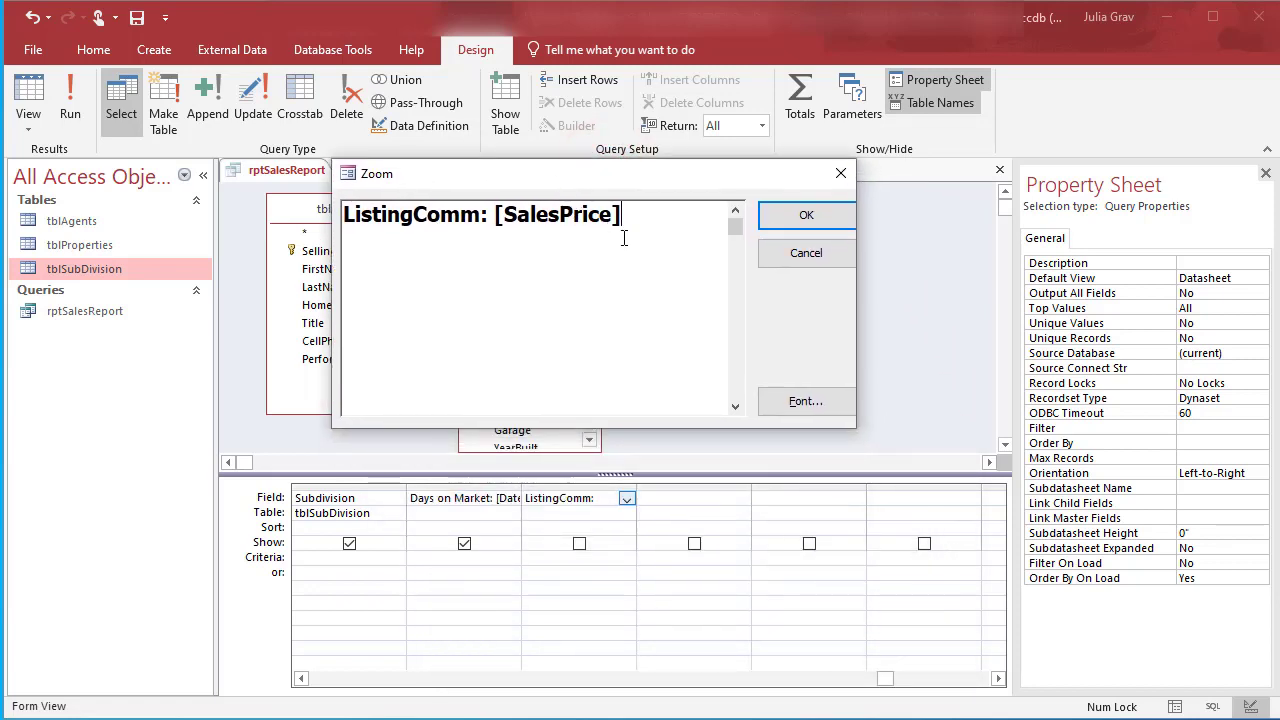
pyautogui.write('*0.035')
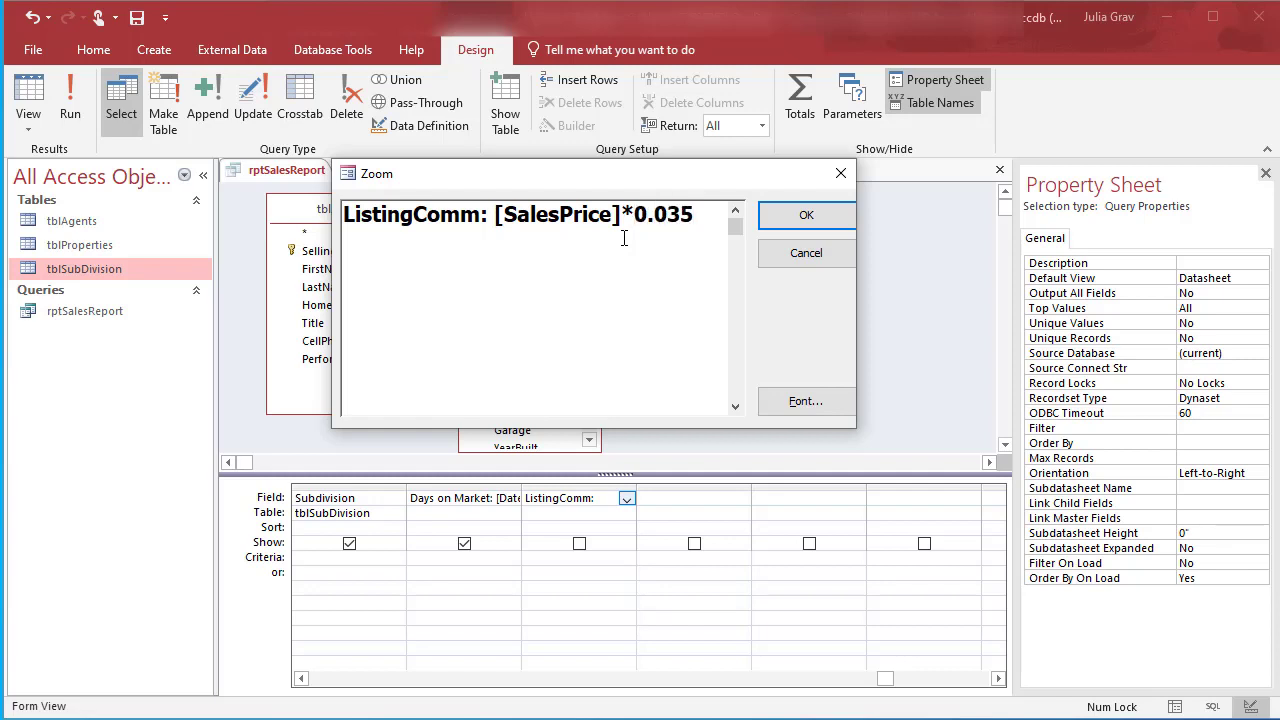
pyautogui.click(790, 215)
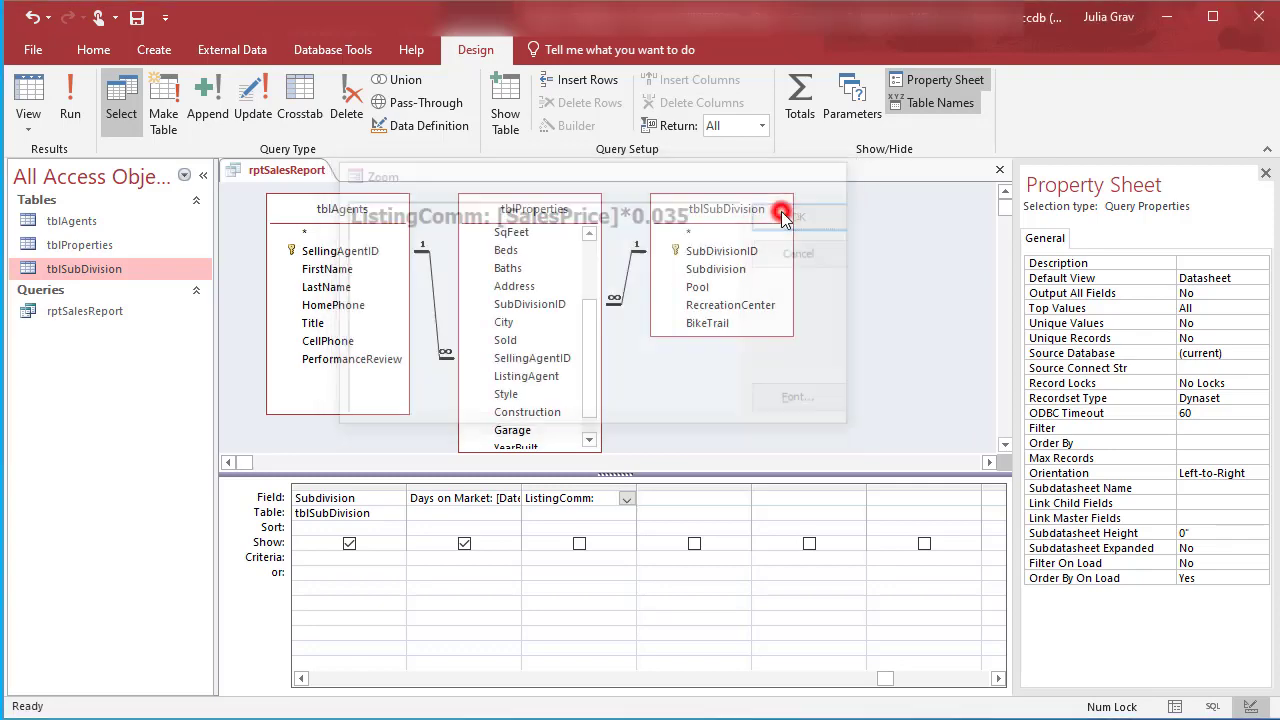
# Try to run the query and check the sale price field's name in the tblProperties field list
pyautogui.click(70, 100)
pyautogui.click(733, 298)
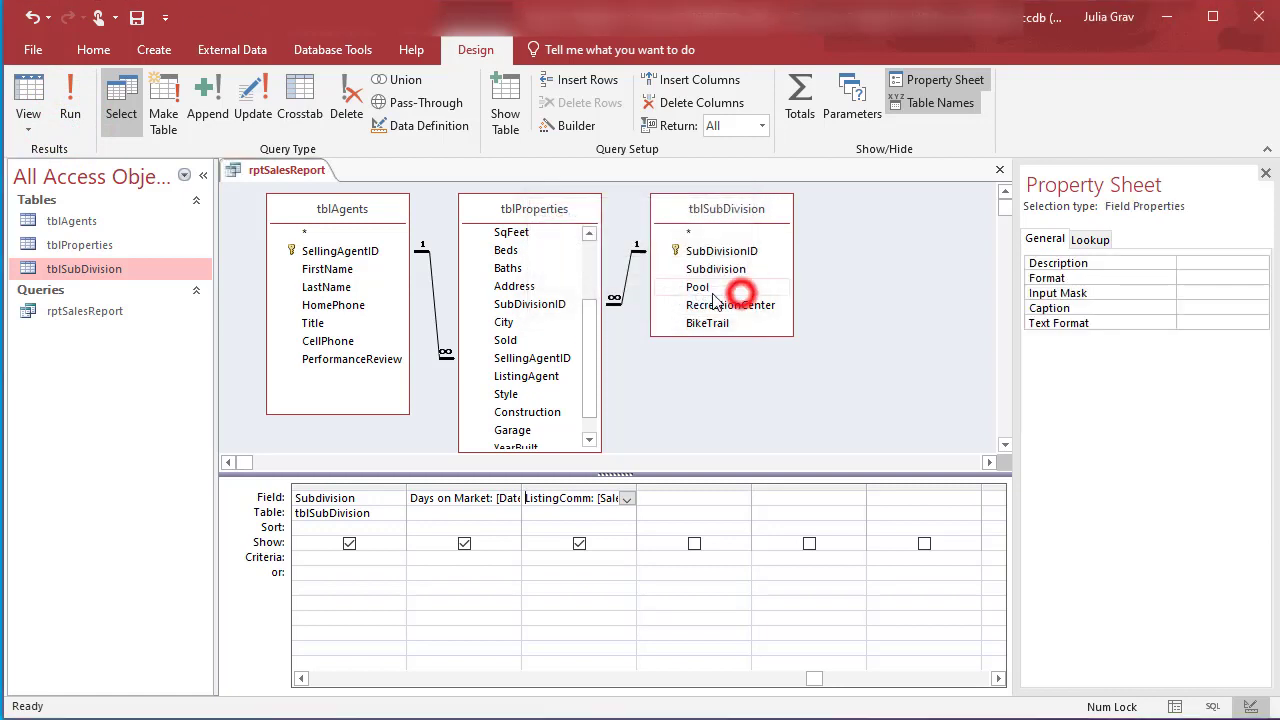
pyautogui.scroll(1, 537, 403)
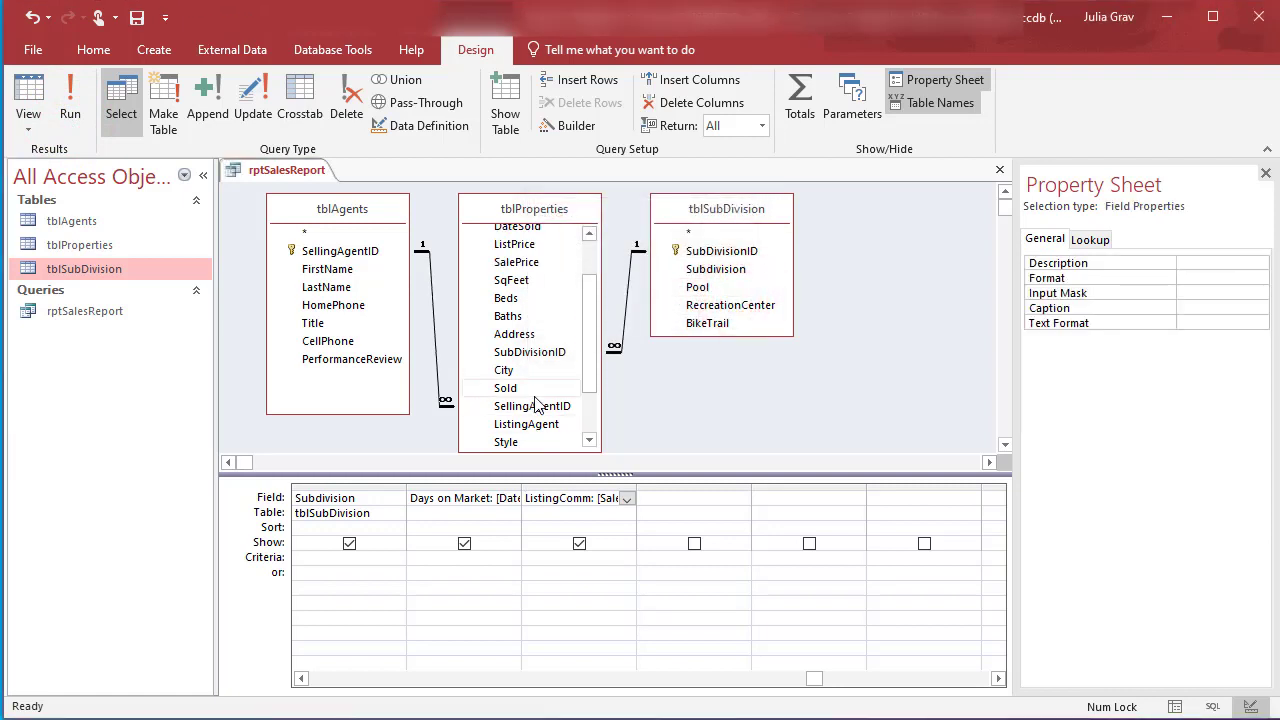
pyautogui.rightClick(587, 497)
pyautogui.click(572, 497)
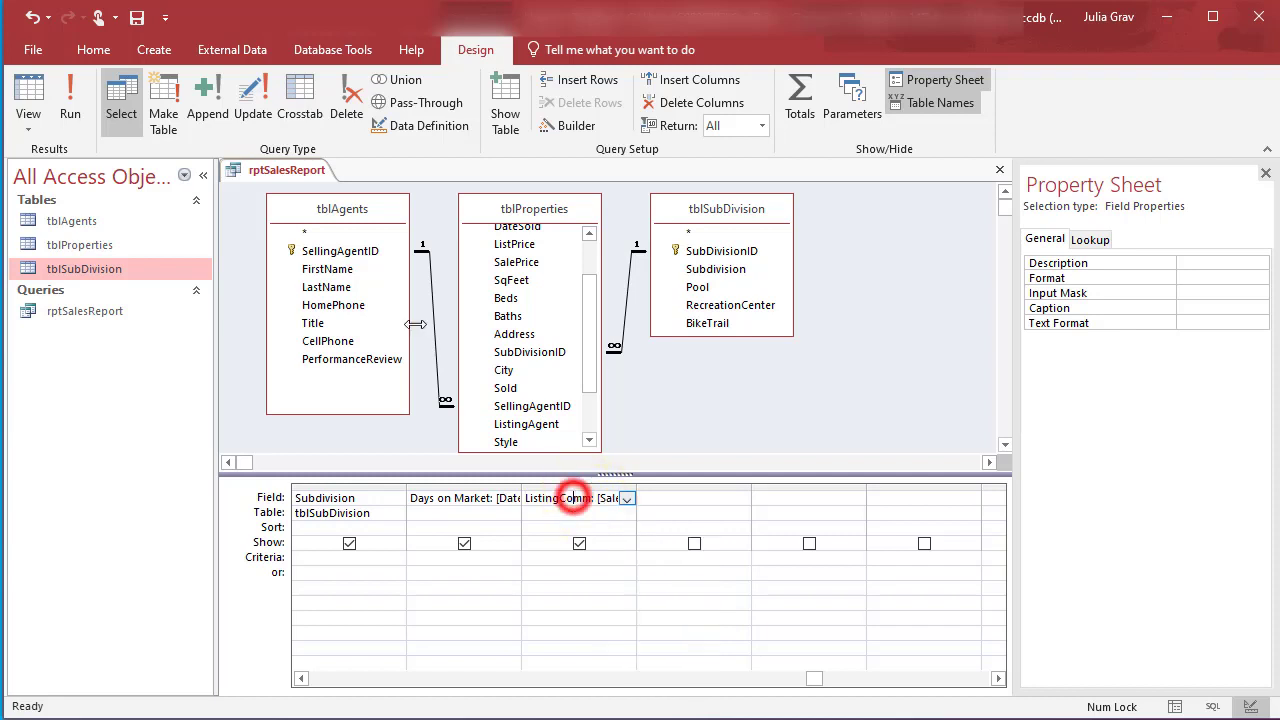
pyautogui.click(74, 110)
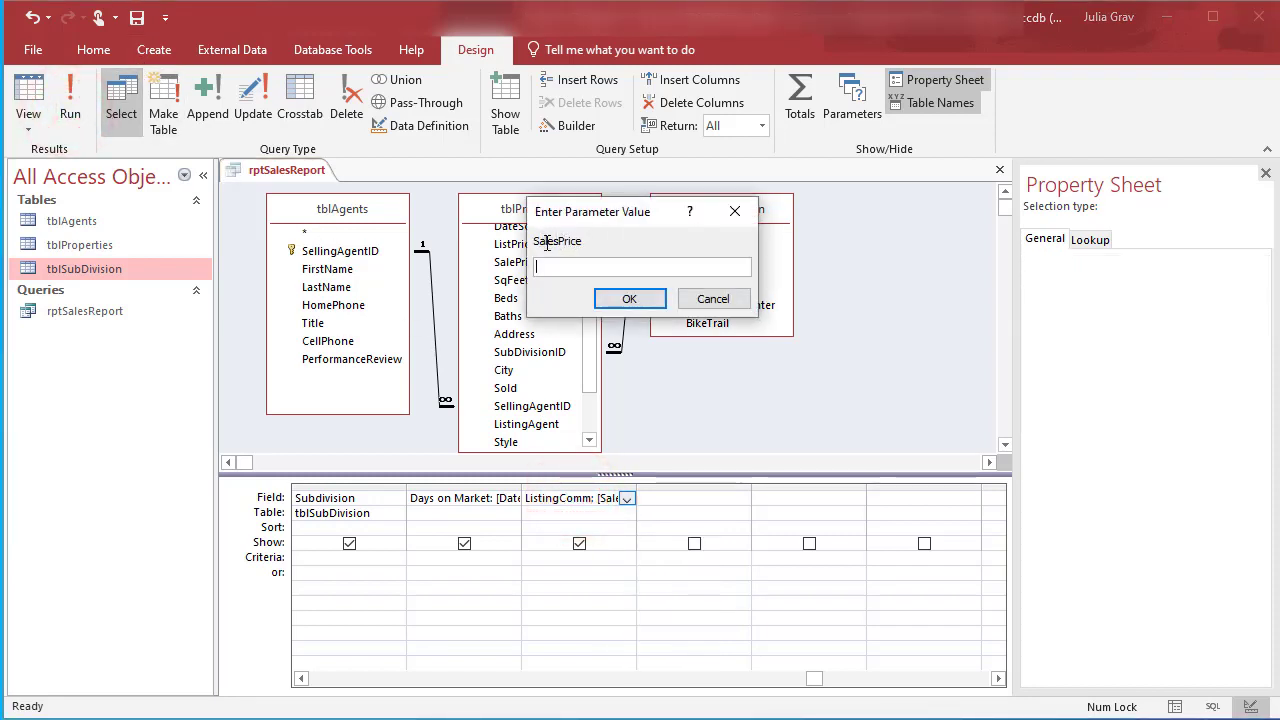
pyautogui.click(711, 299)
# Correct the ListingComm expression to [SalePrice]*0.035 in the Zoom window and run the query
pyautogui.rightClick(590, 497)
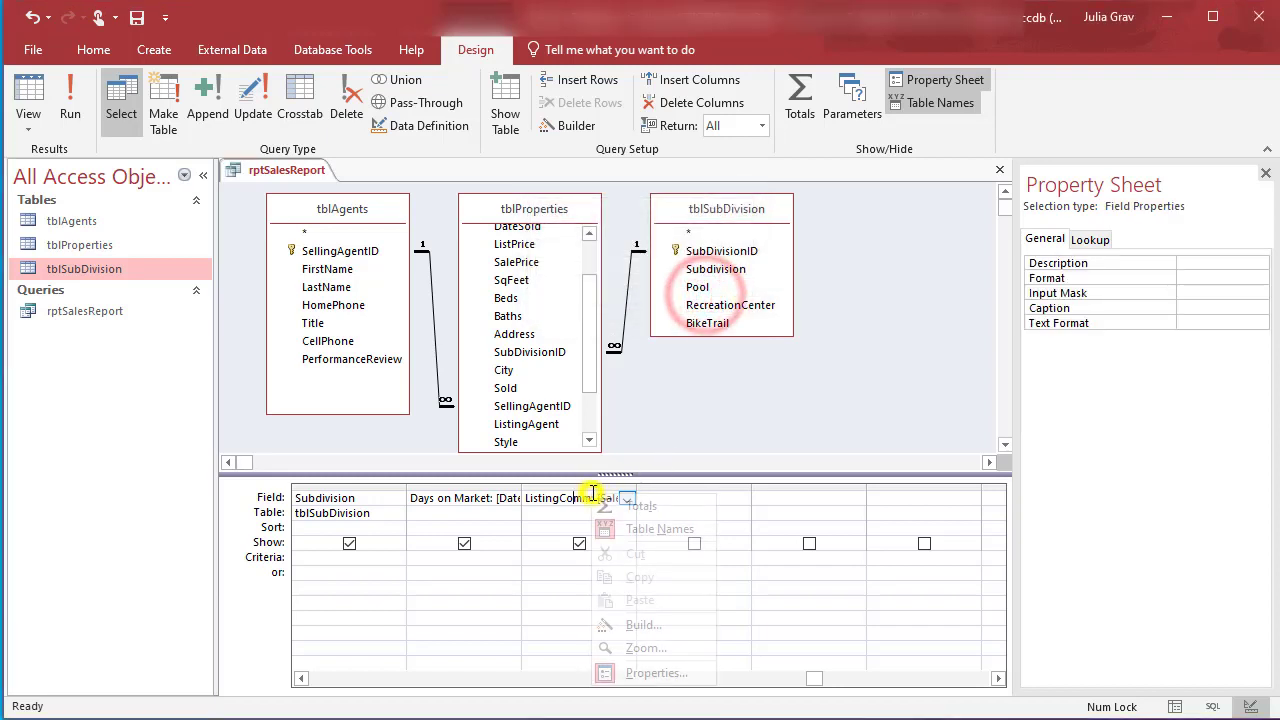
pyautogui.click(645, 647)
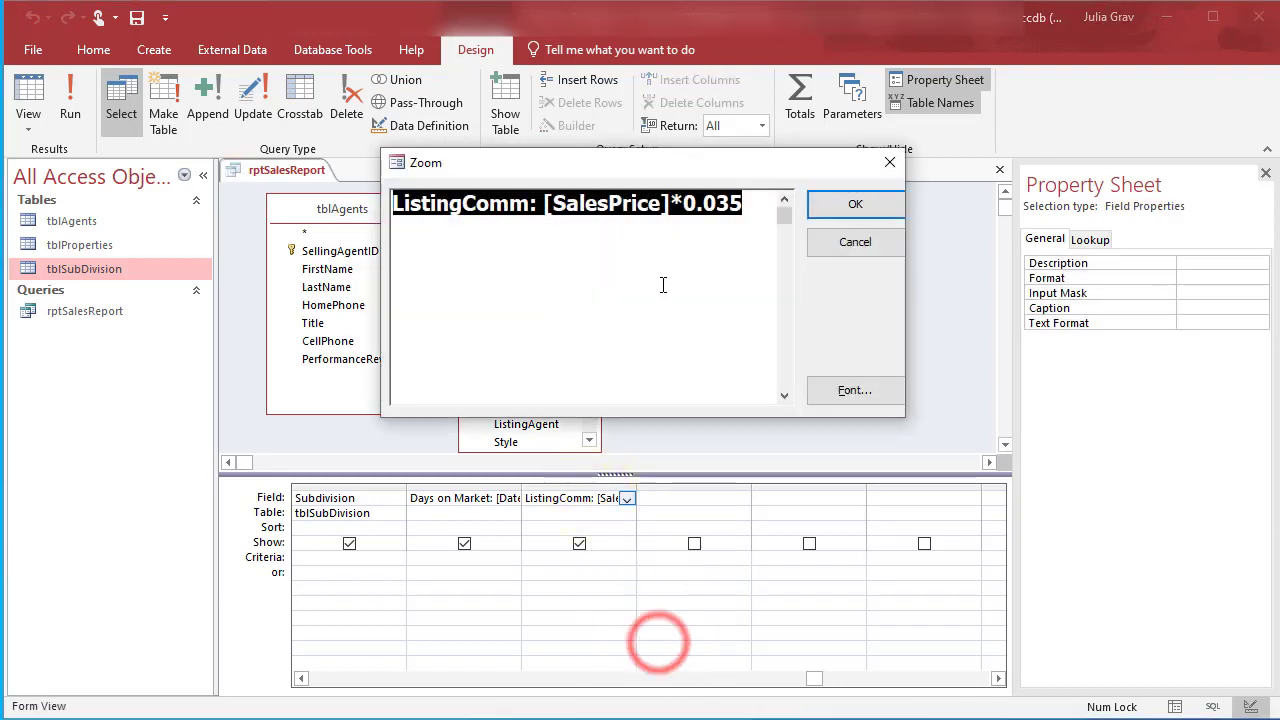
pyautogui.click(606, 204)
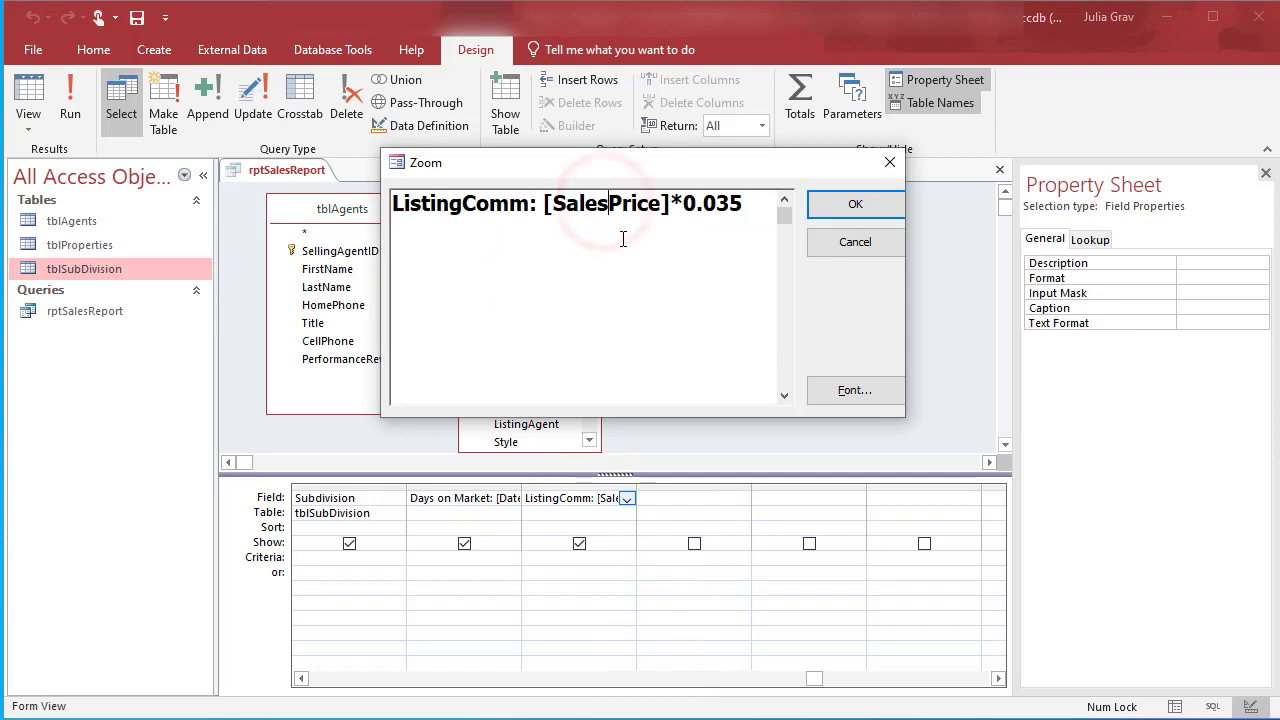
pyautogui.press('BackSpace')
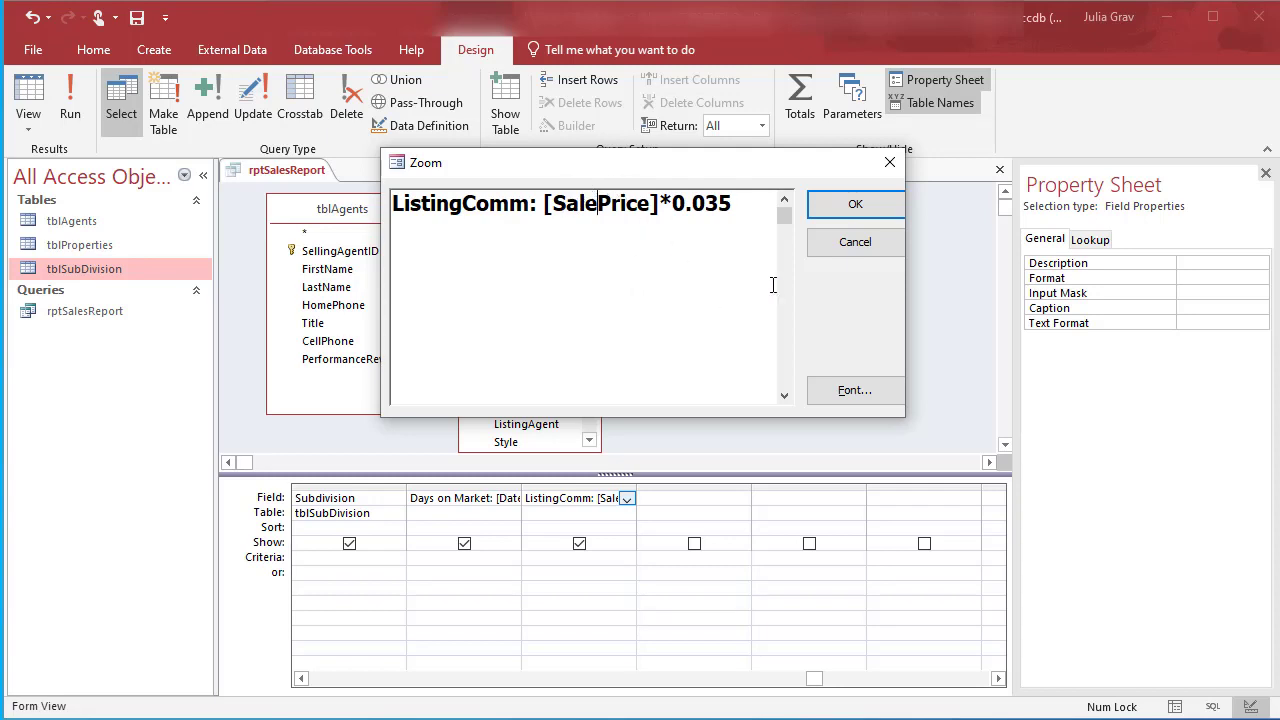
pyautogui.click(869, 204)
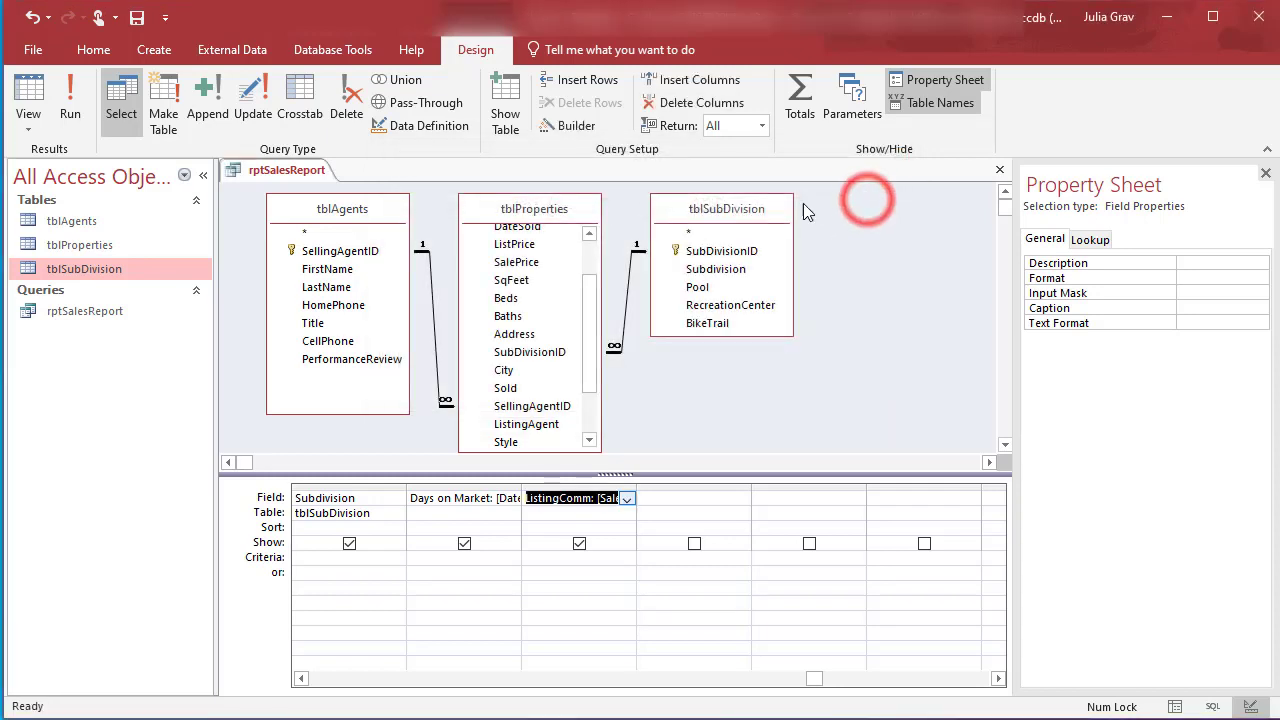
pyautogui.click(70, 100)
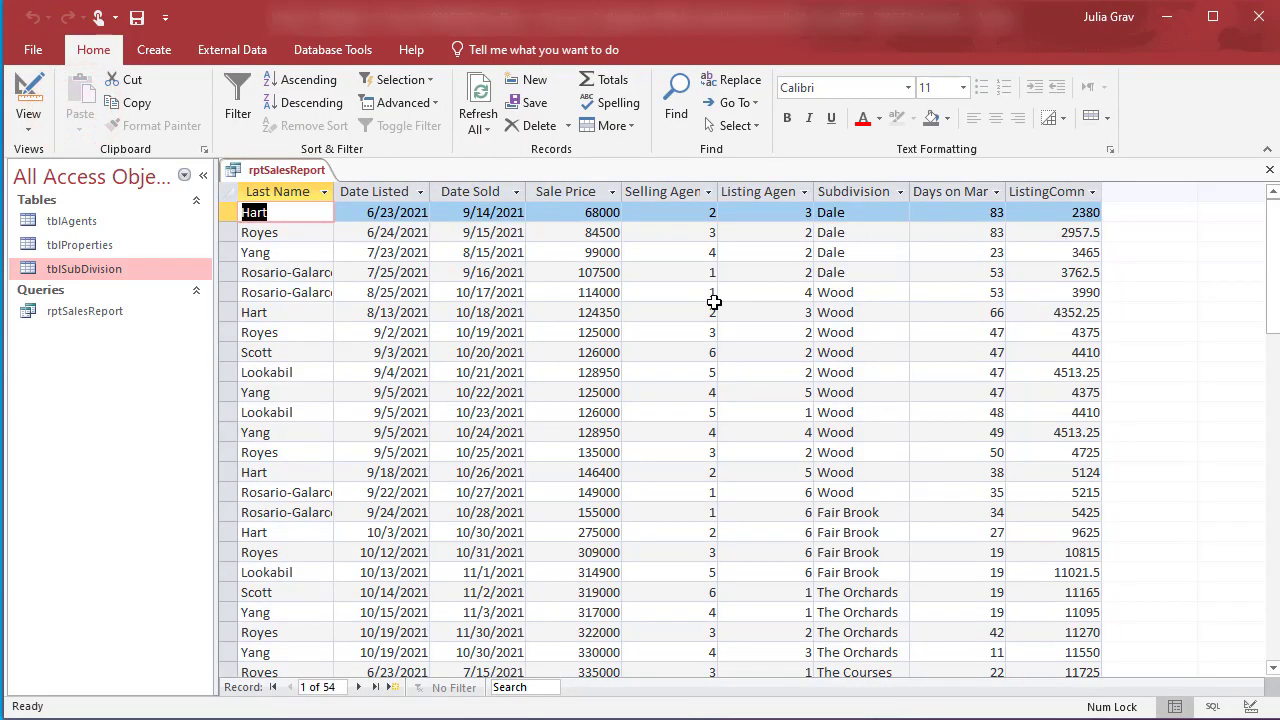
# Return the query to Design View and start a calculated field named "SellingComm:" in the column after ListingComm
pyautogui.rightClick(280, 176)
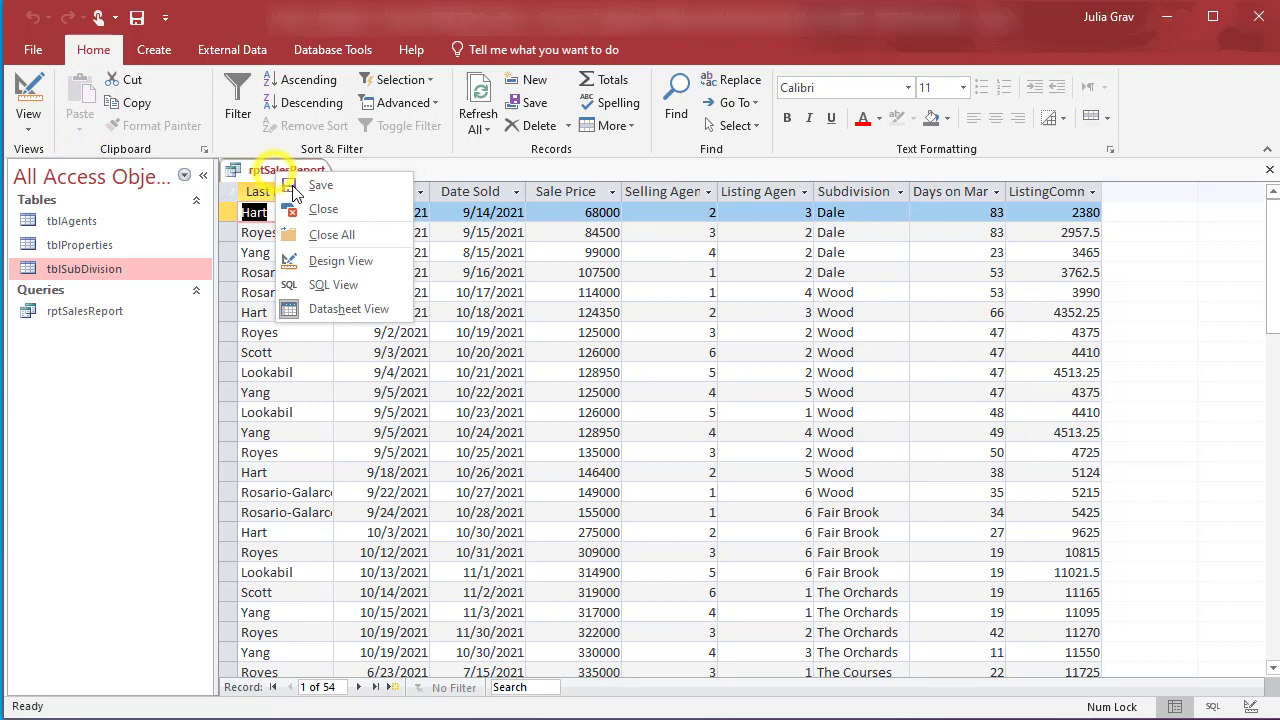
pyautogui.click(307, 253)
pyautogui.click(657, 497)
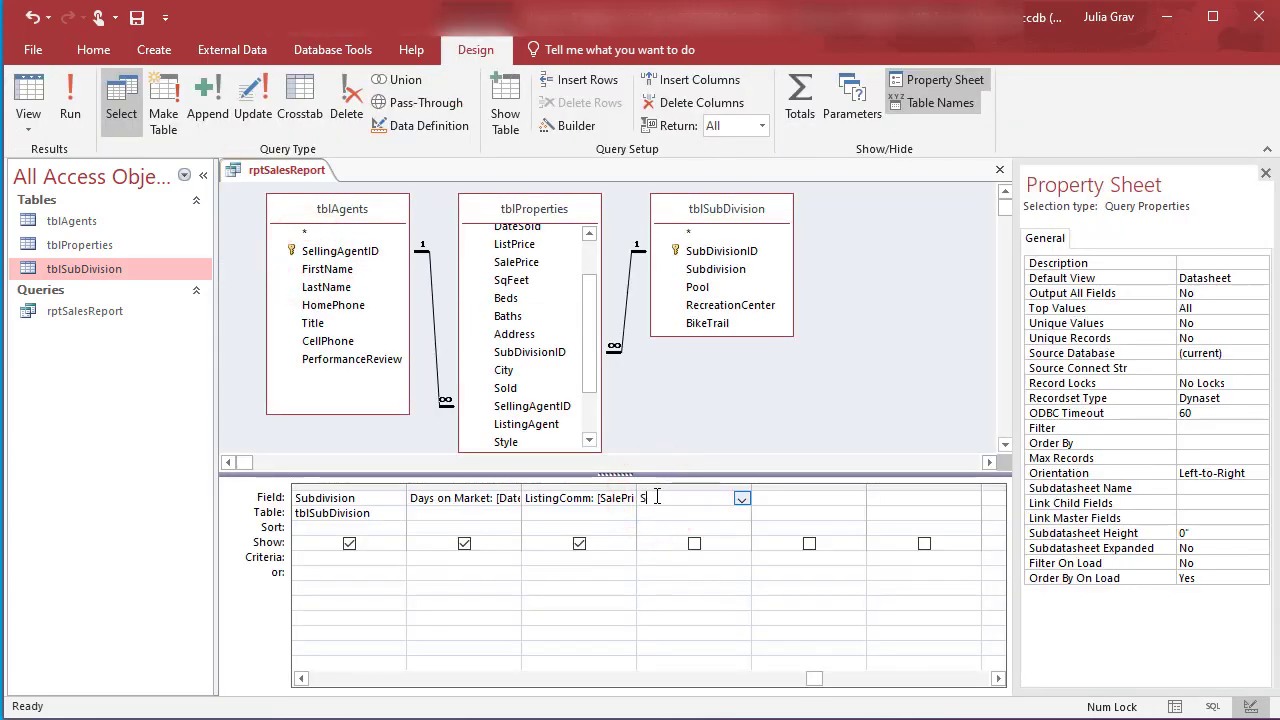
pyautogui.press('BackSpace')
pyautogui.write('Comm:')
# Complete the SellingComm field in the Zoom window with the expression [SalePrice]*0.025 and run the query
pyautogui.rightClick(658, 498)
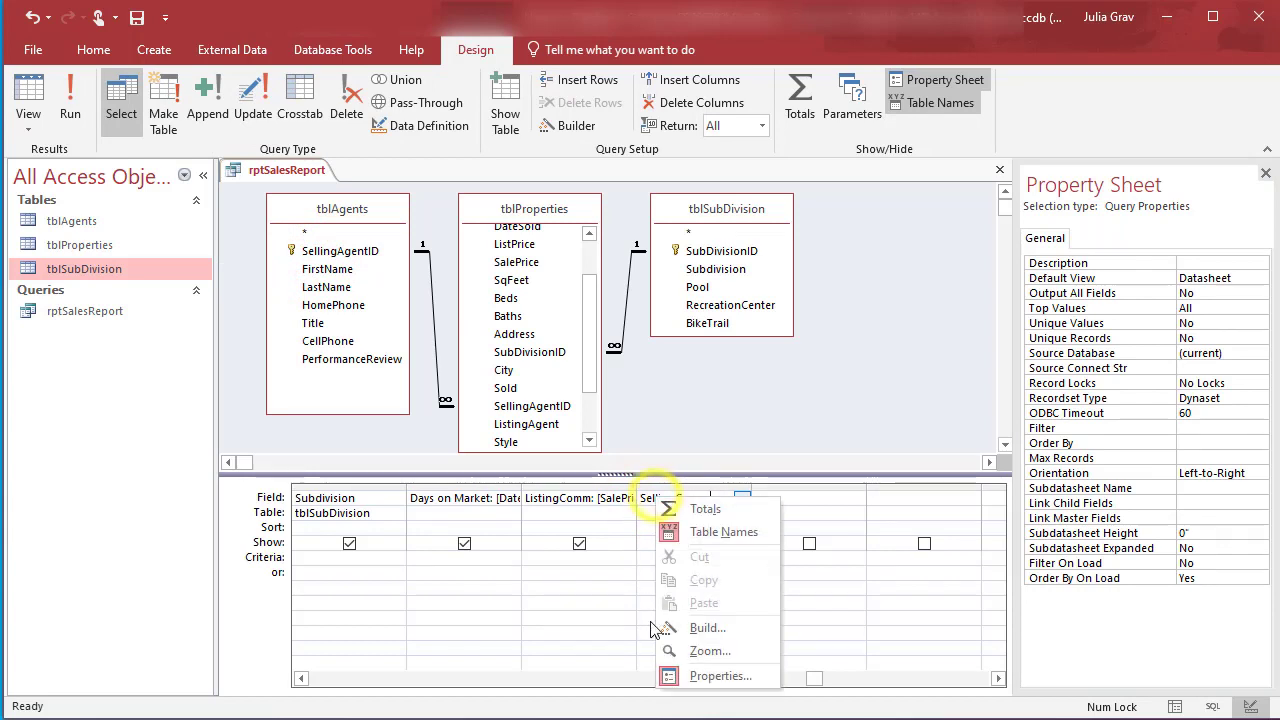
pyautogui.click(667, 645)
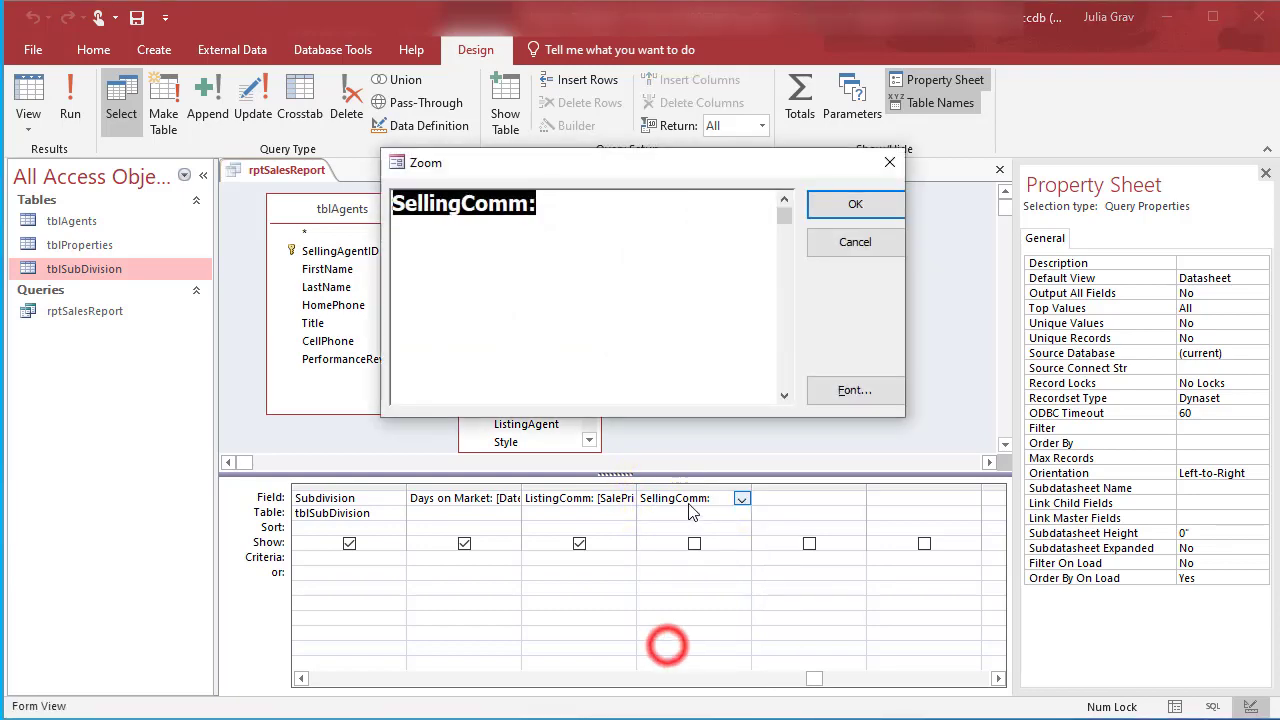
pyautogui.click(584, 235)
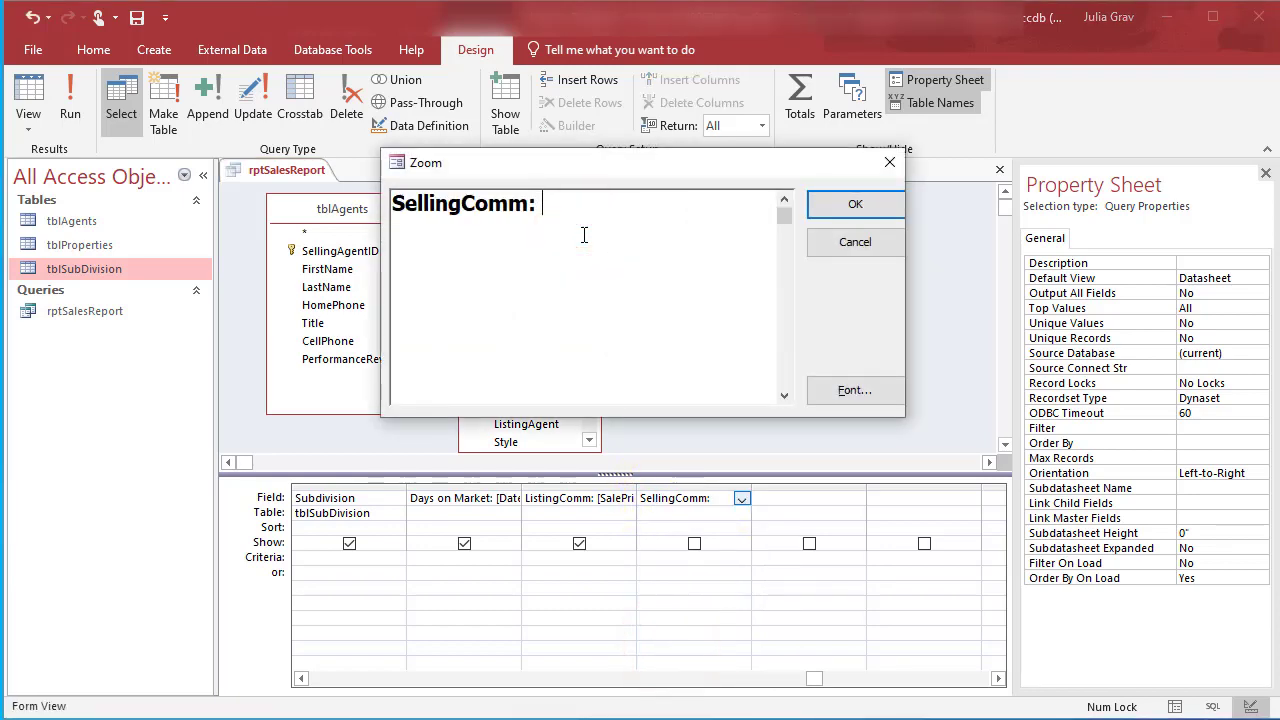
pyautogui.write('[SalePr')
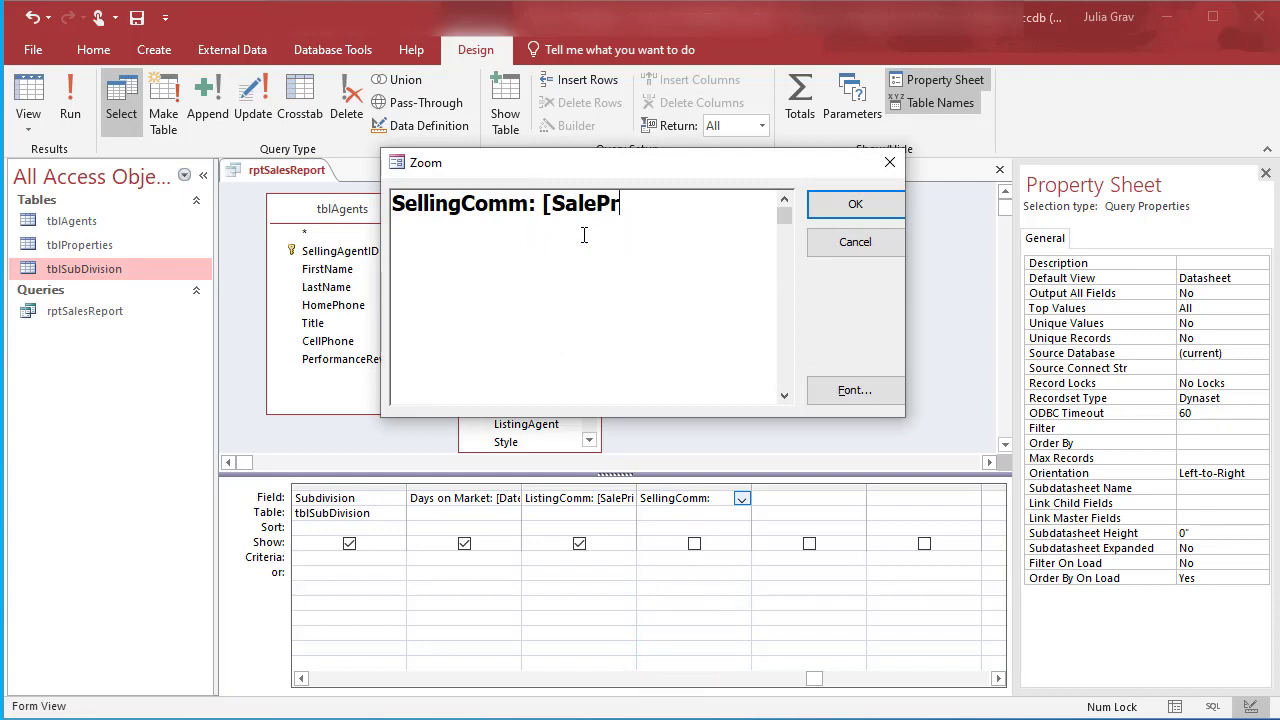
pyautogui.write('ice]*0.0')
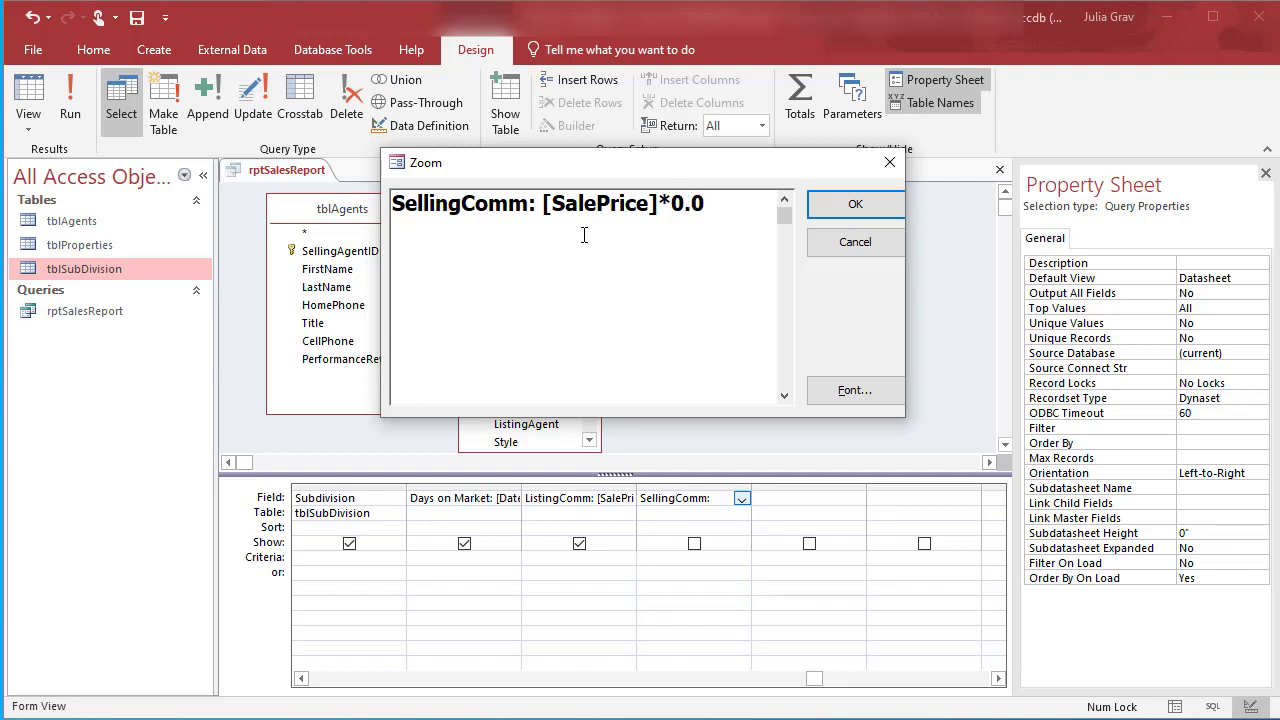
pyautogui.write('25')
pyautogui.click(829, 203)
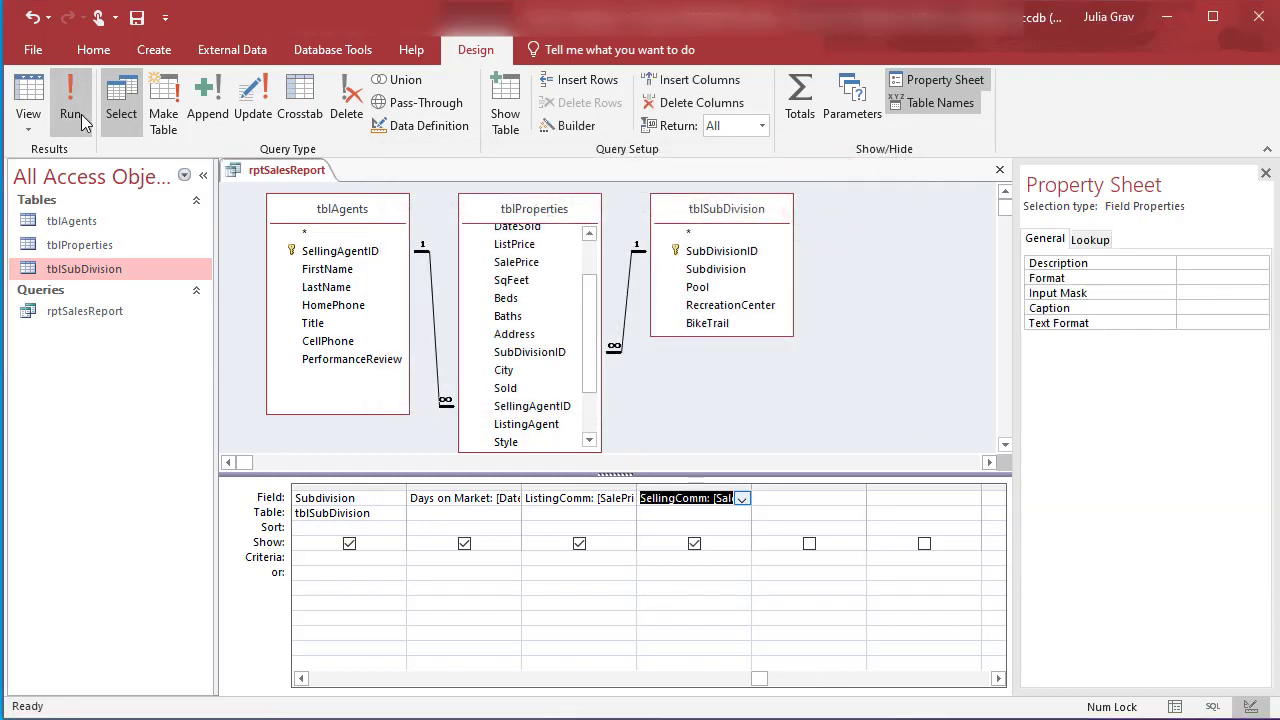
pyautogui.click(78, 118)
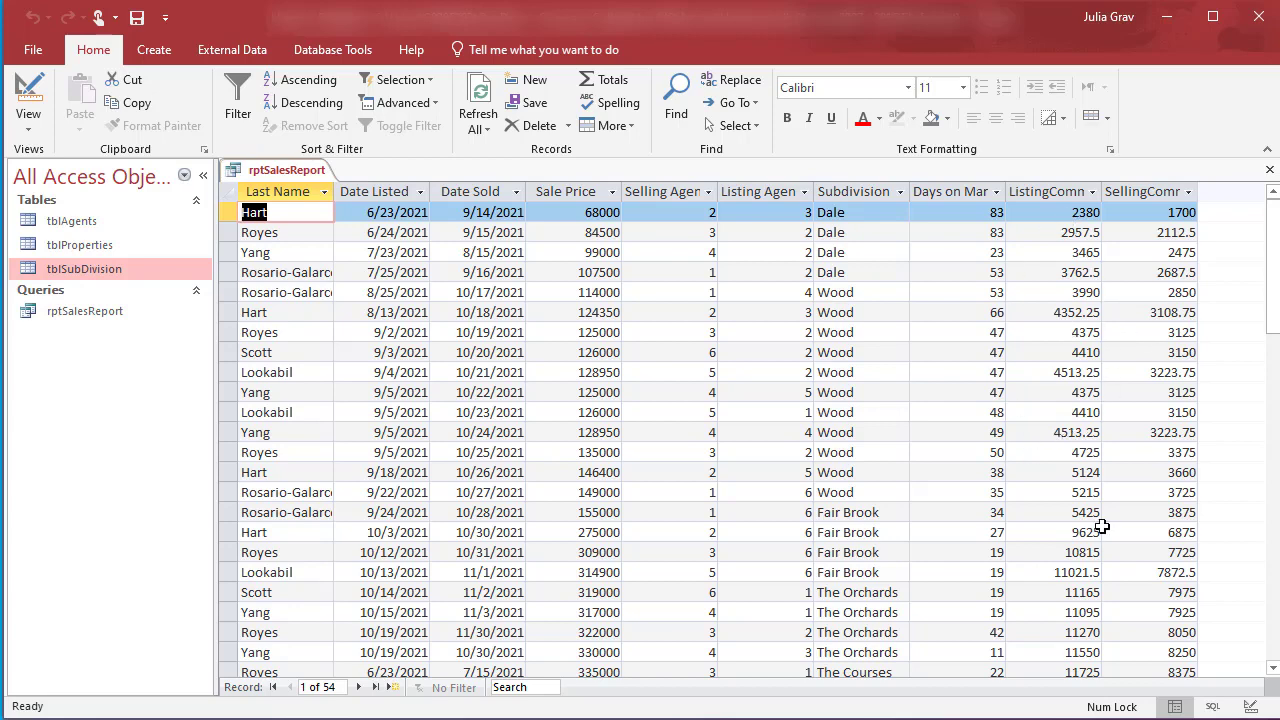
# Return the query to Design View and set the SellingComm field's format to Currency
pyautogui.rightClick(247, 172)
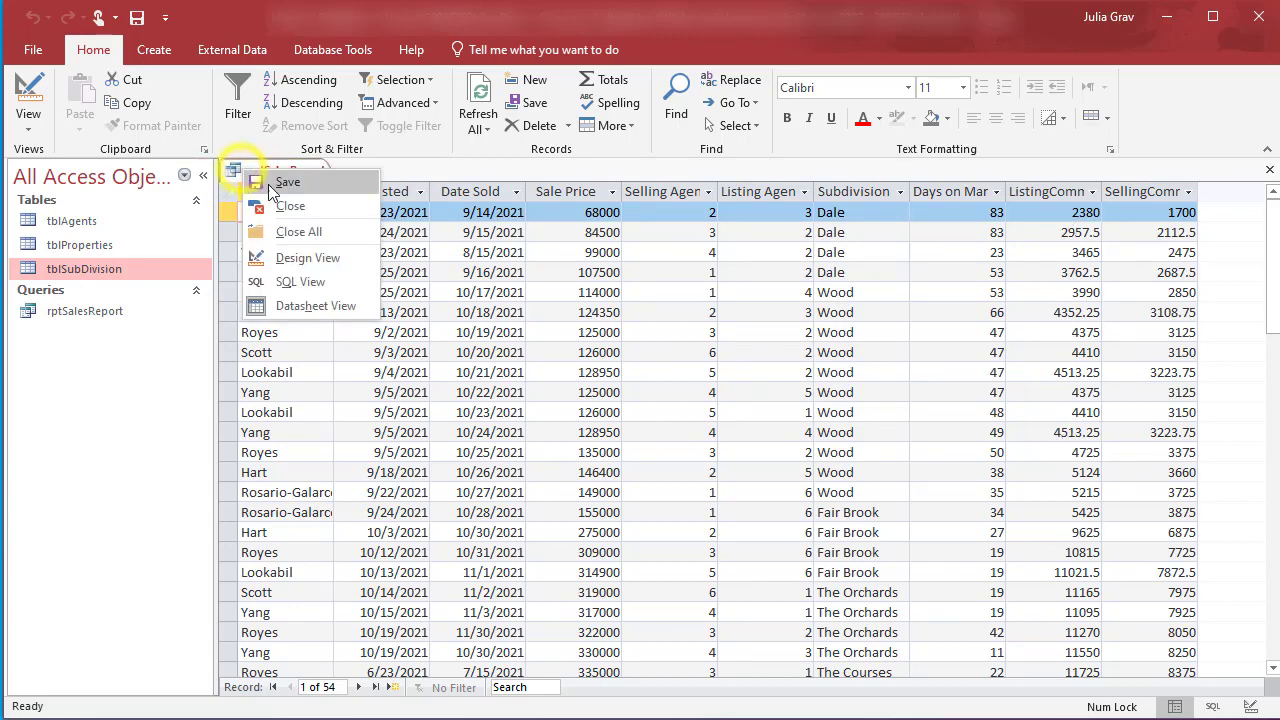
pyautogui.click(300, 258)
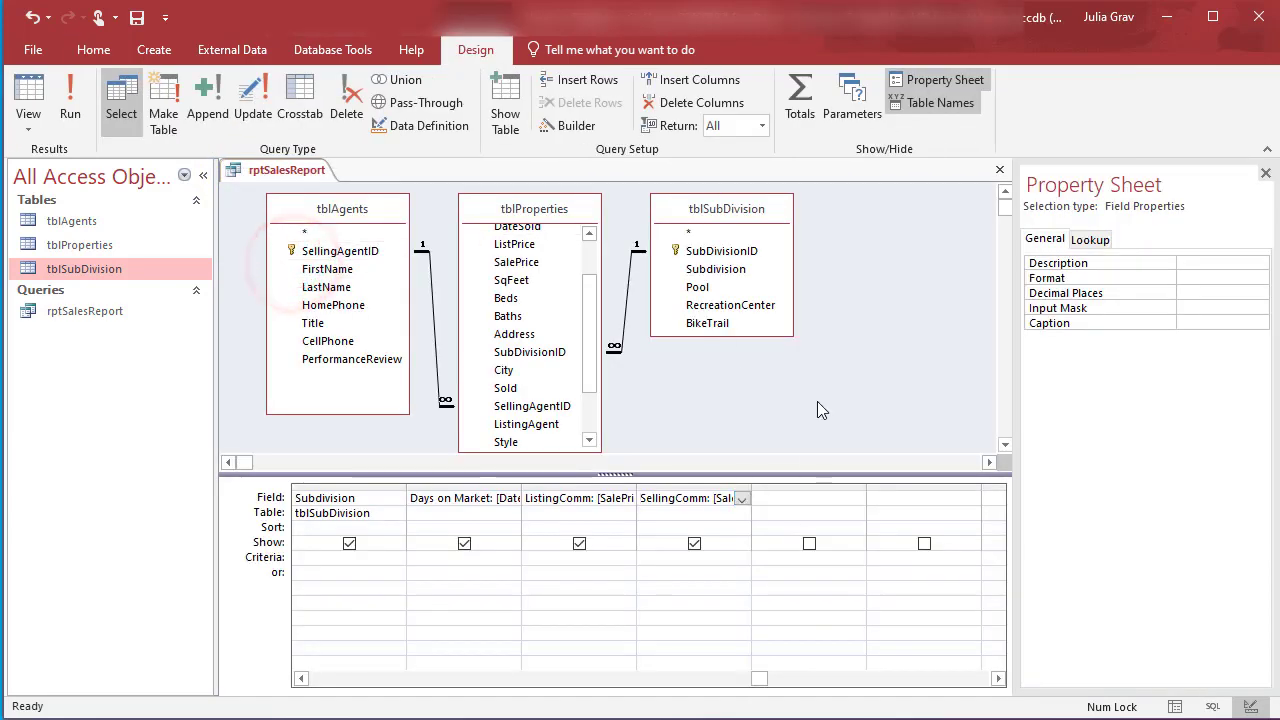
pyautogui.click(936, 102)
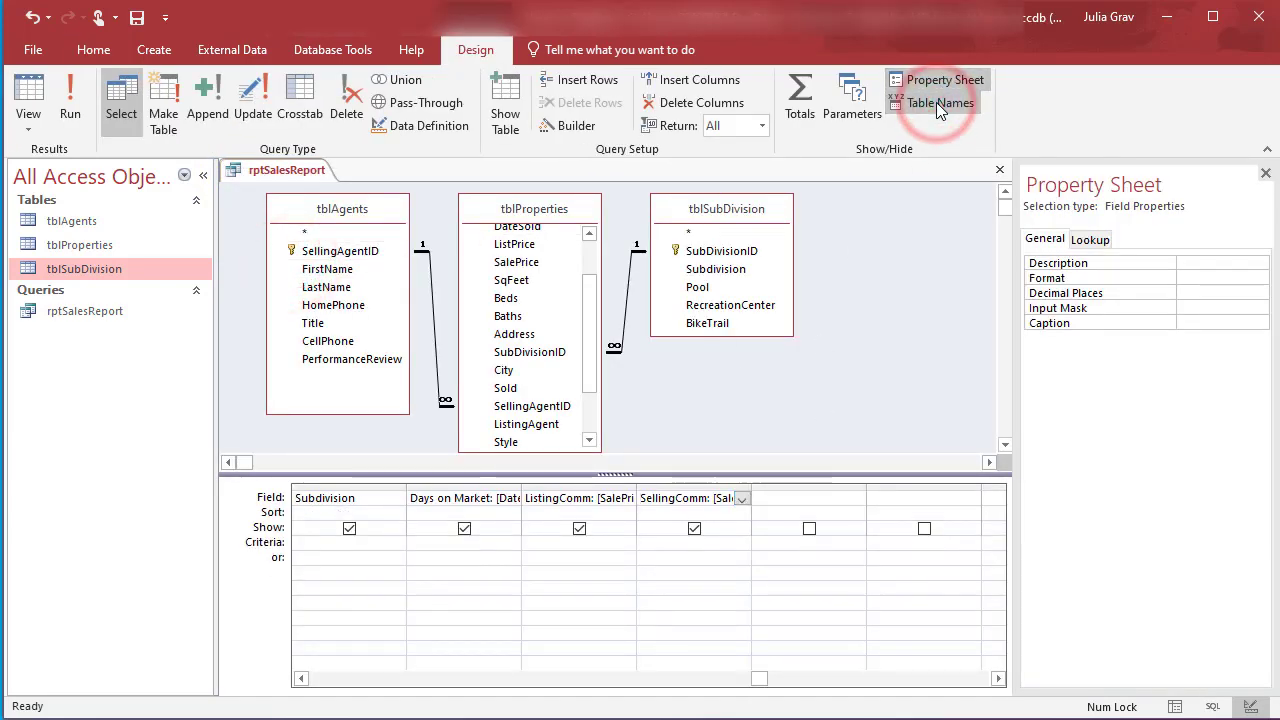
pyautogui.click(936, 102)
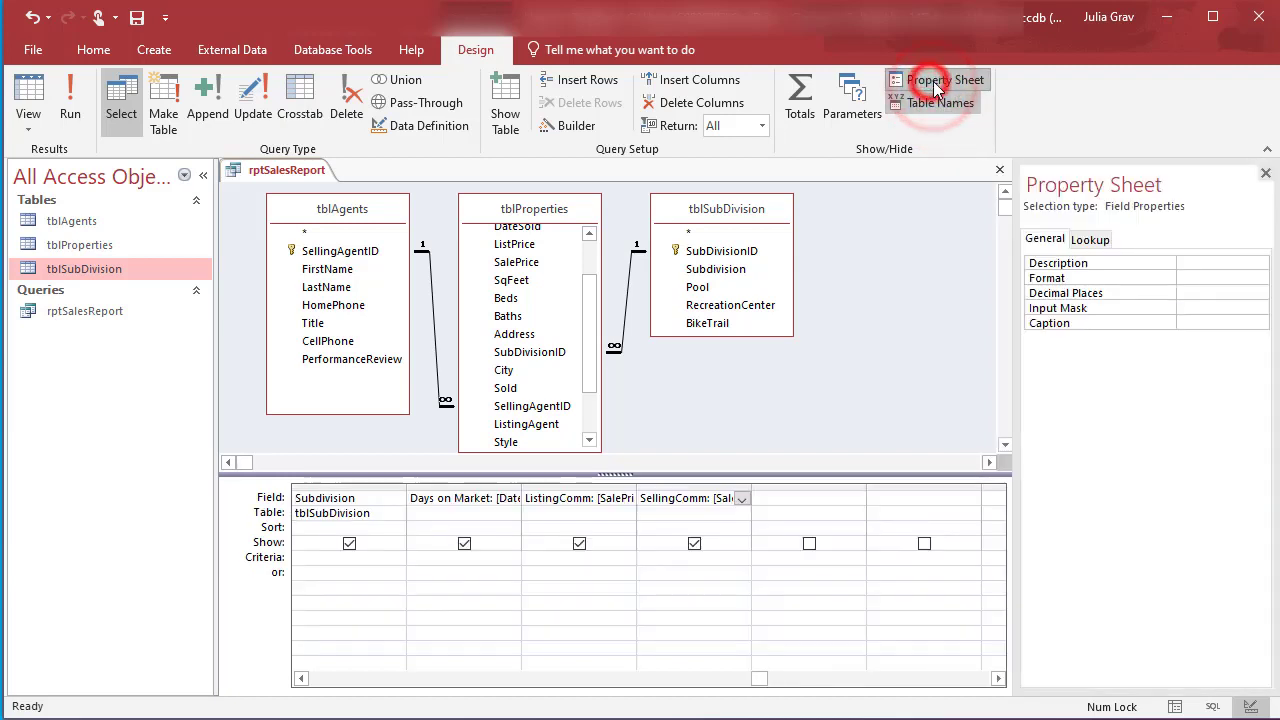
pyautogui.click(664, 497)
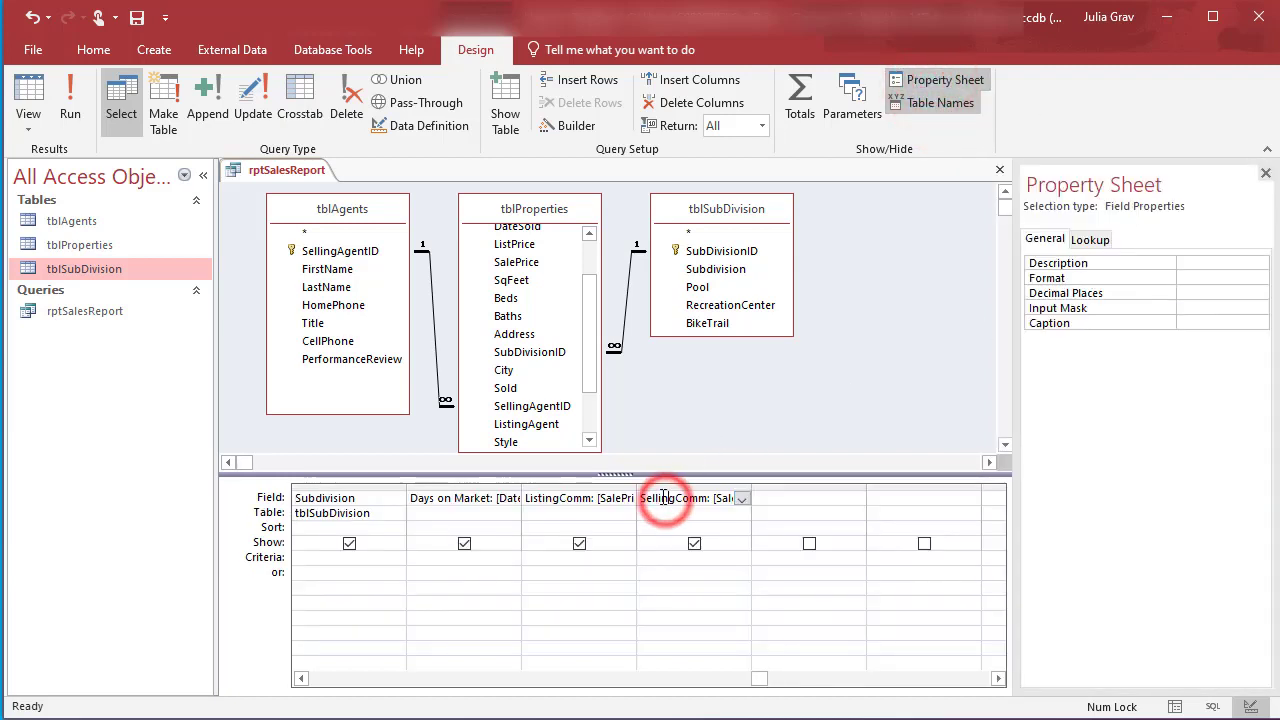
pyautogui.click(1192, 278)
pyautogui.click(1259, 278)
pyautogui.click(1237, 302)
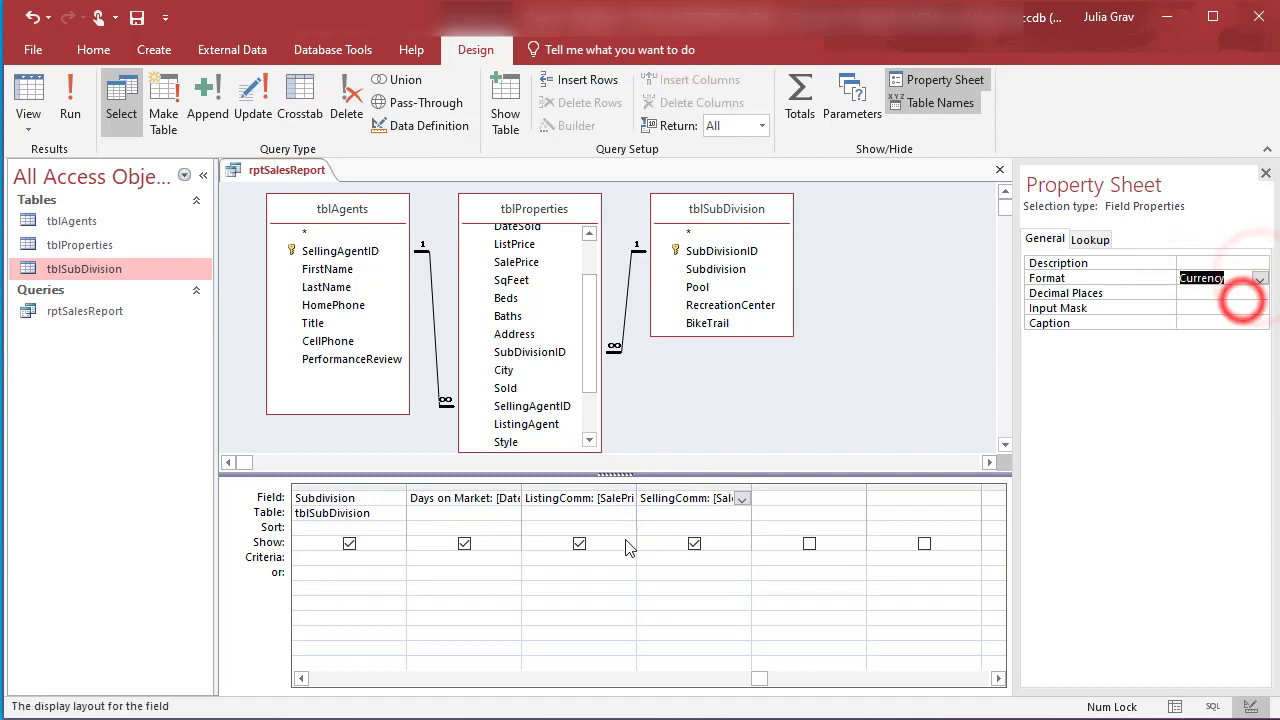
# Set the ListingComm field's format to Currency
pyautogui.click(600, 498)
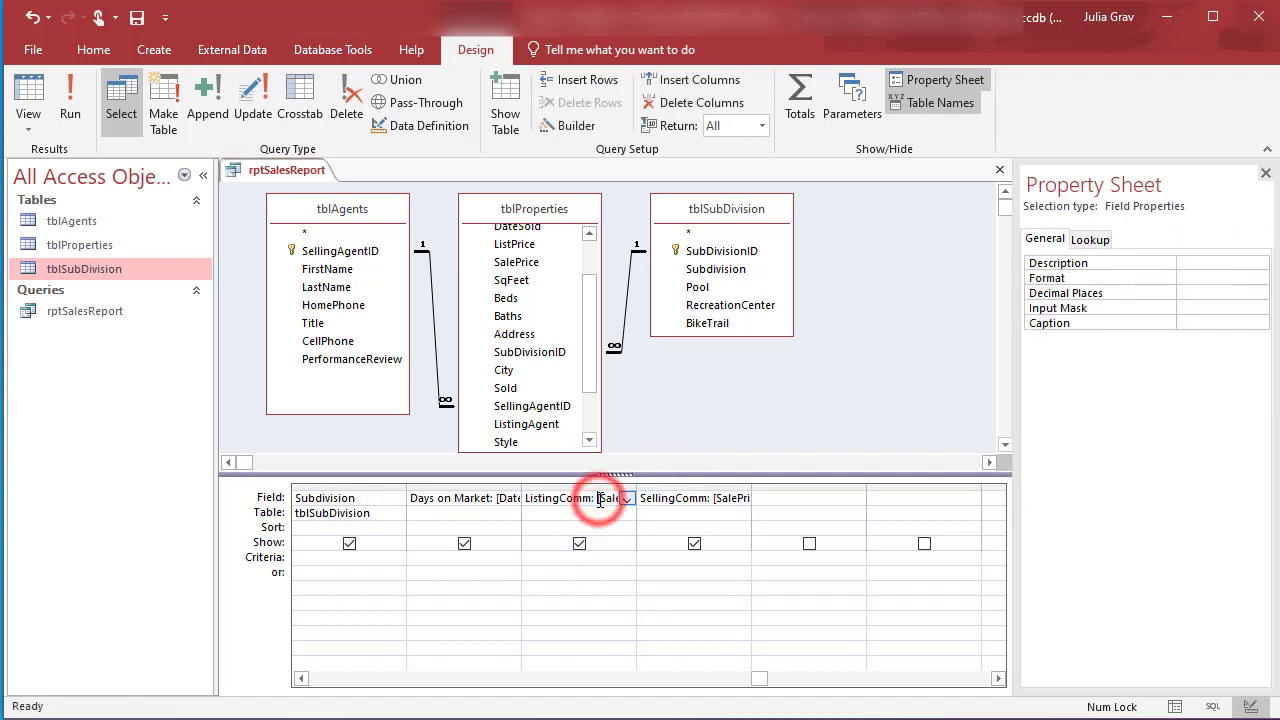
pyautogui.click(1208, 277)
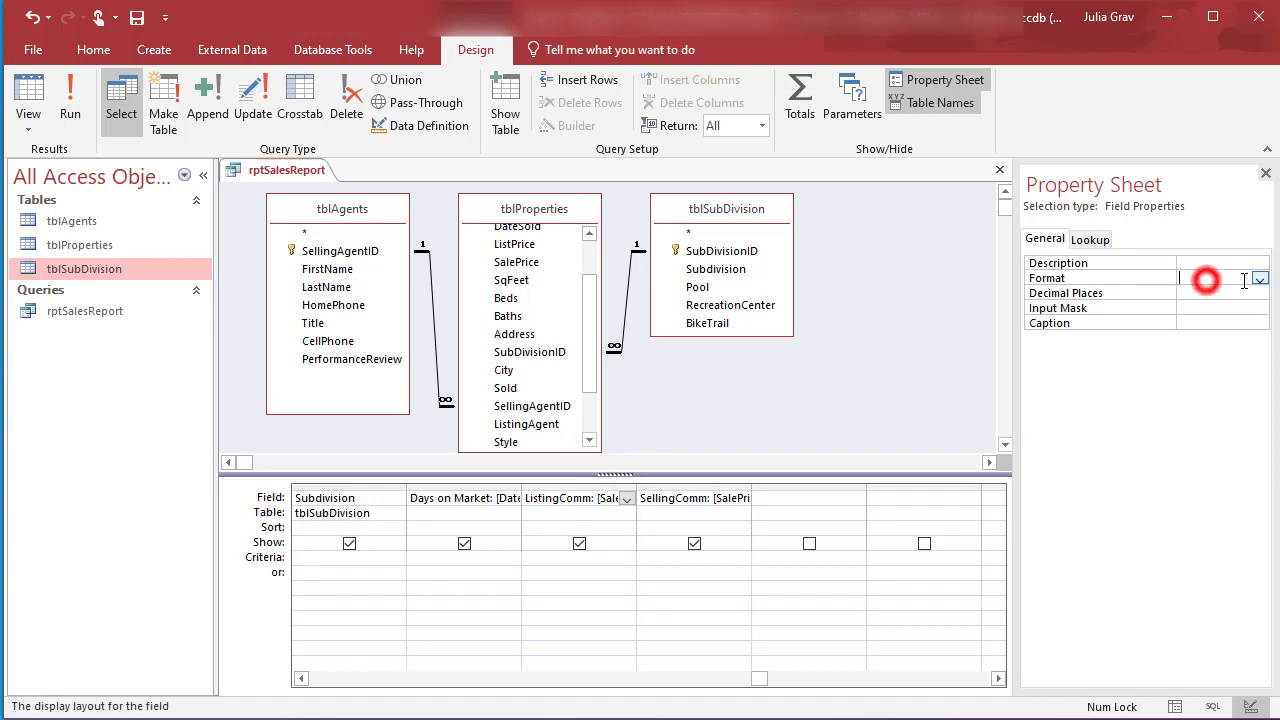
pyautogui.click(1259, 278)
pyautogui.click(1245, 306)
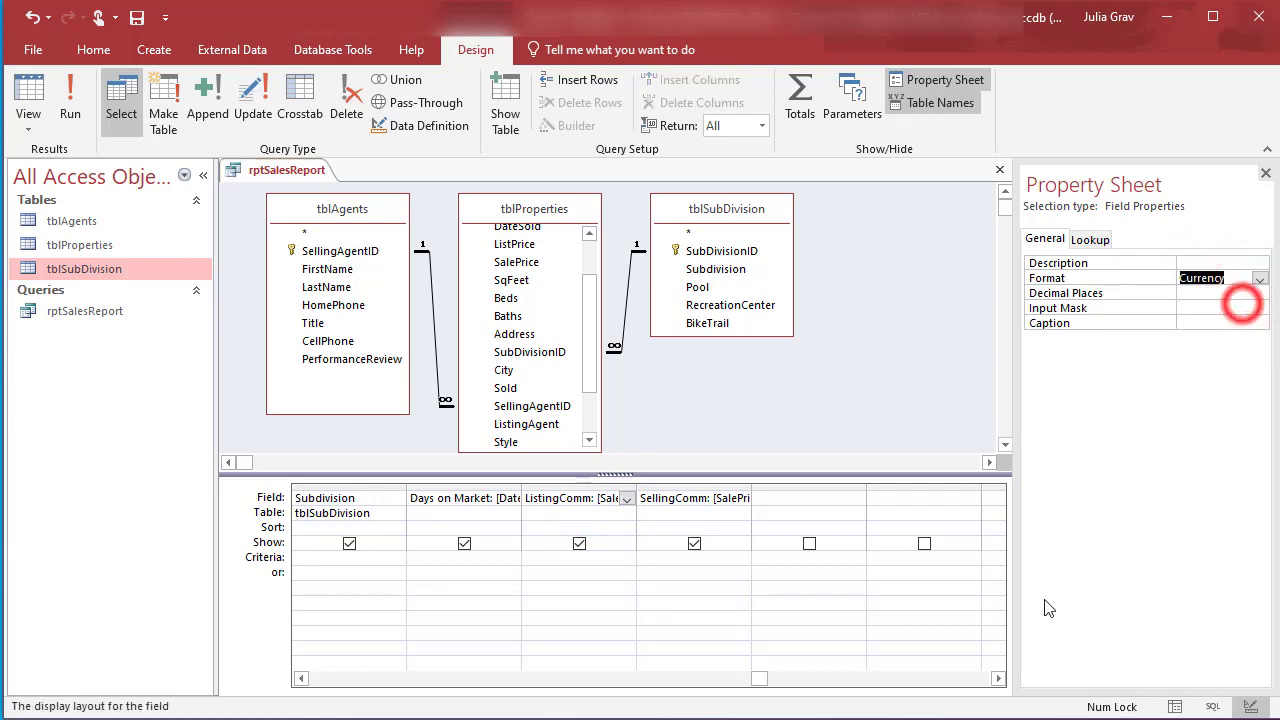
# Set the SalePrice field's format to Currency in the query design
pyautogui.click(626, 684)
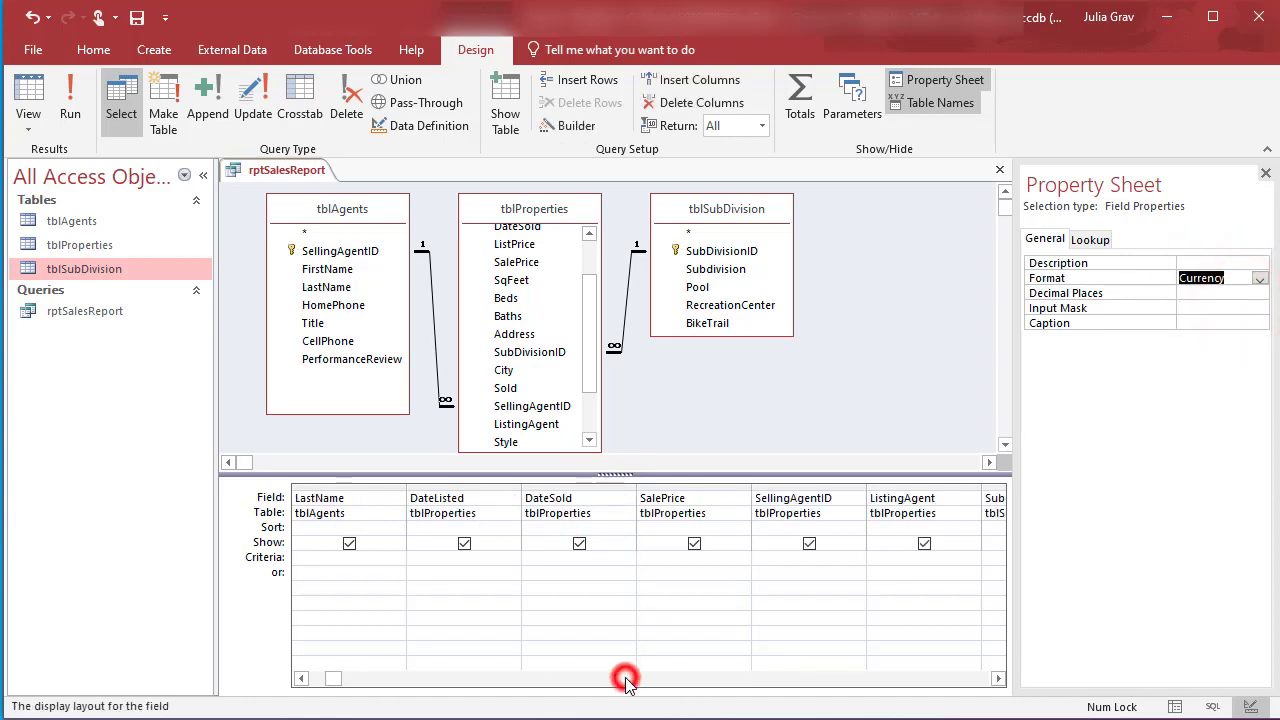
pyautogui.click(680, 498)
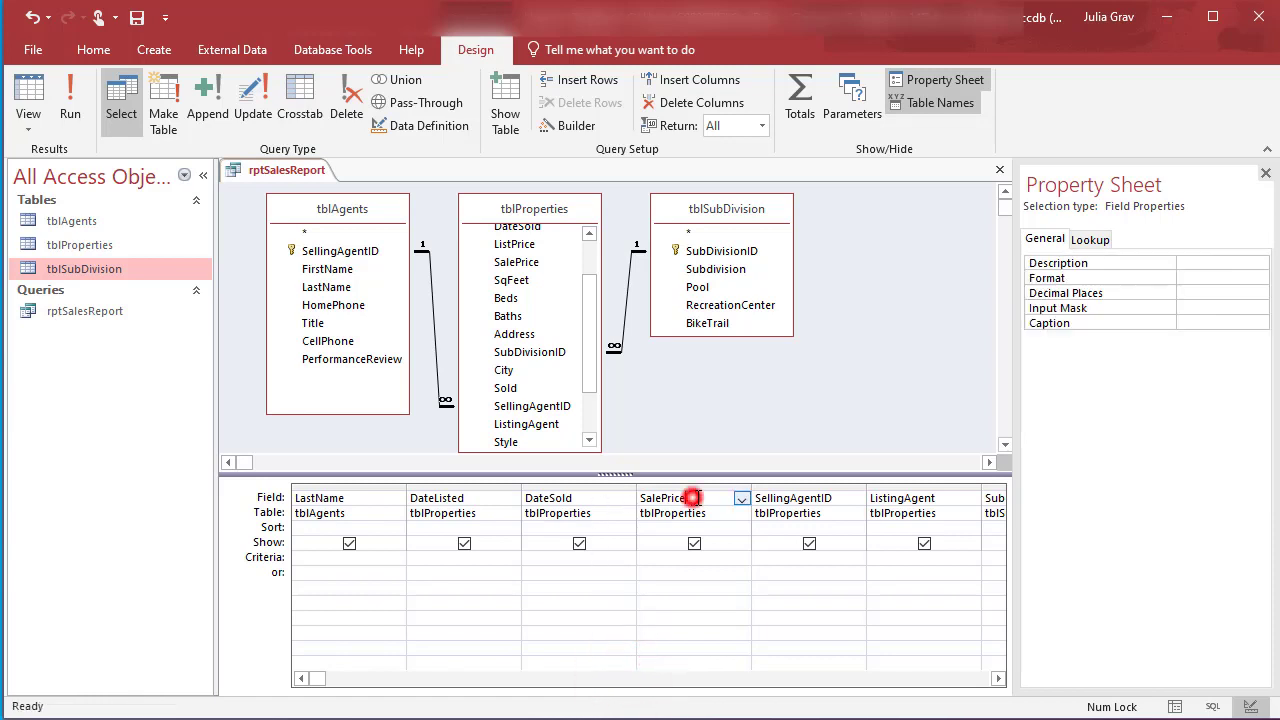
pyautogui.click(1198, 278)
pyautogui.click(1259, 280)
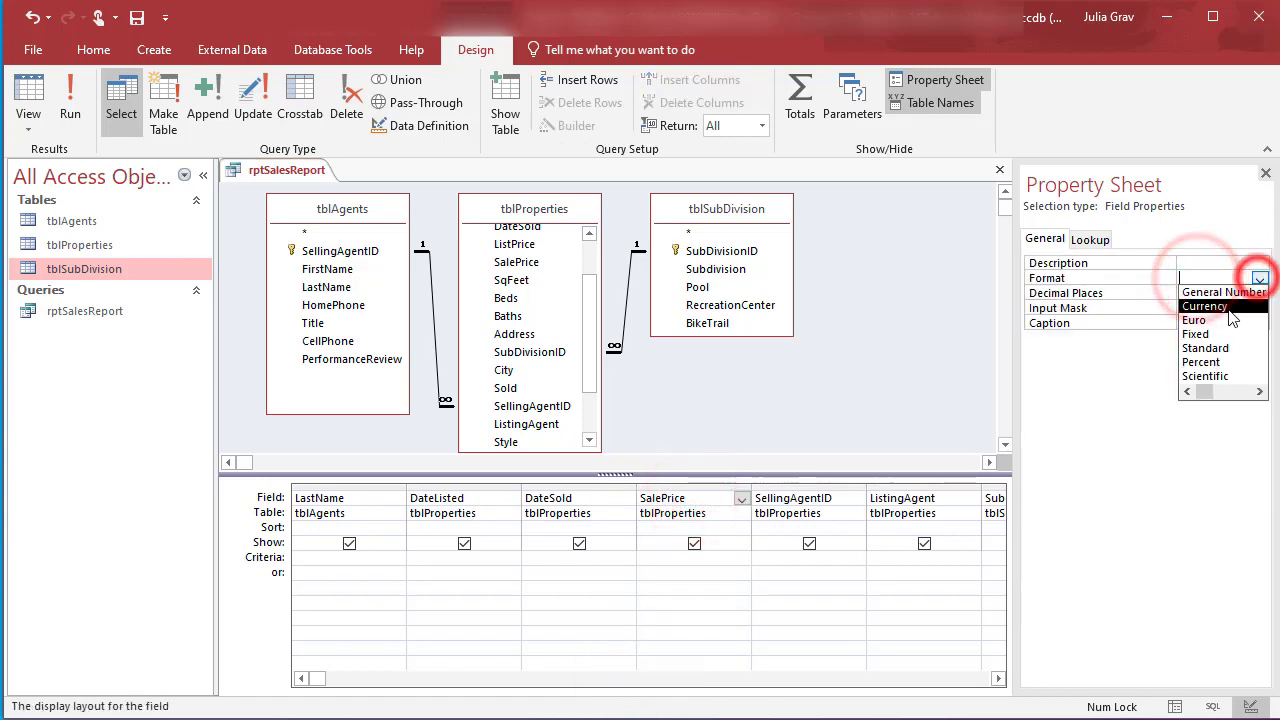
pyautogui.click(1230, 306)
# Run the query with the currency formats and save rptSalesReport
pyautogui.click(70, 112)
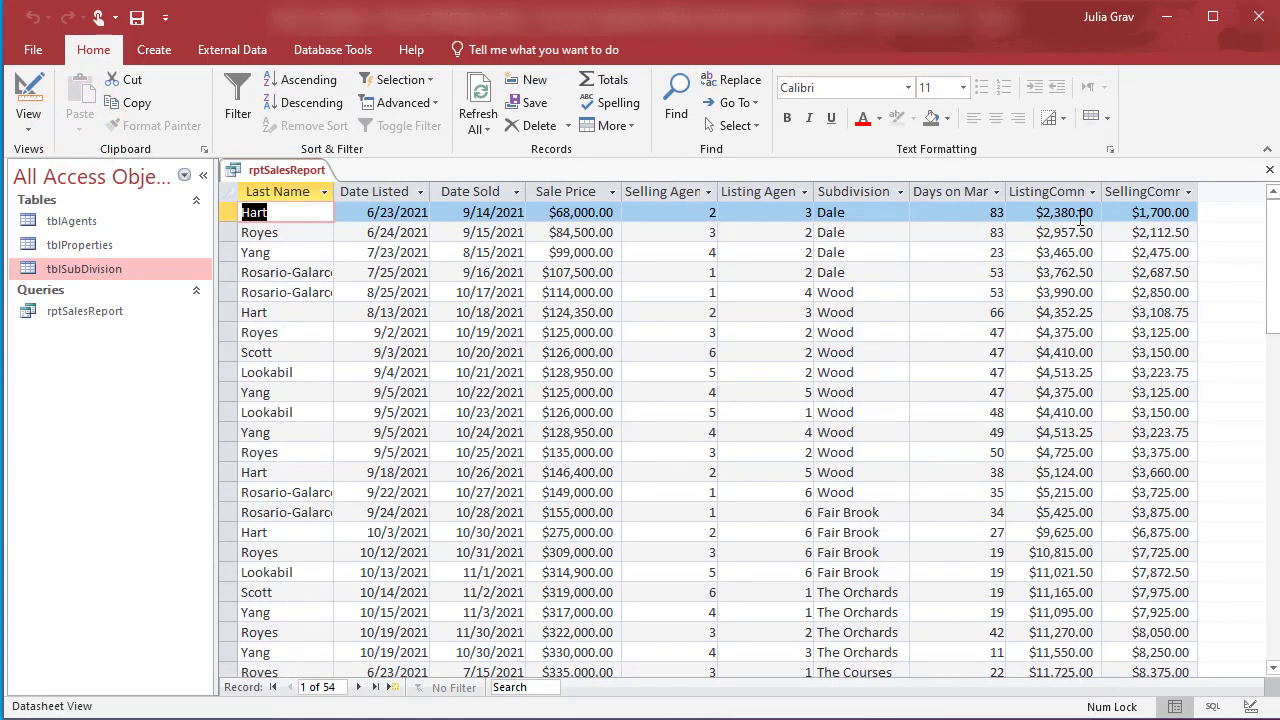
pyautogui.rightClick(300, 170)
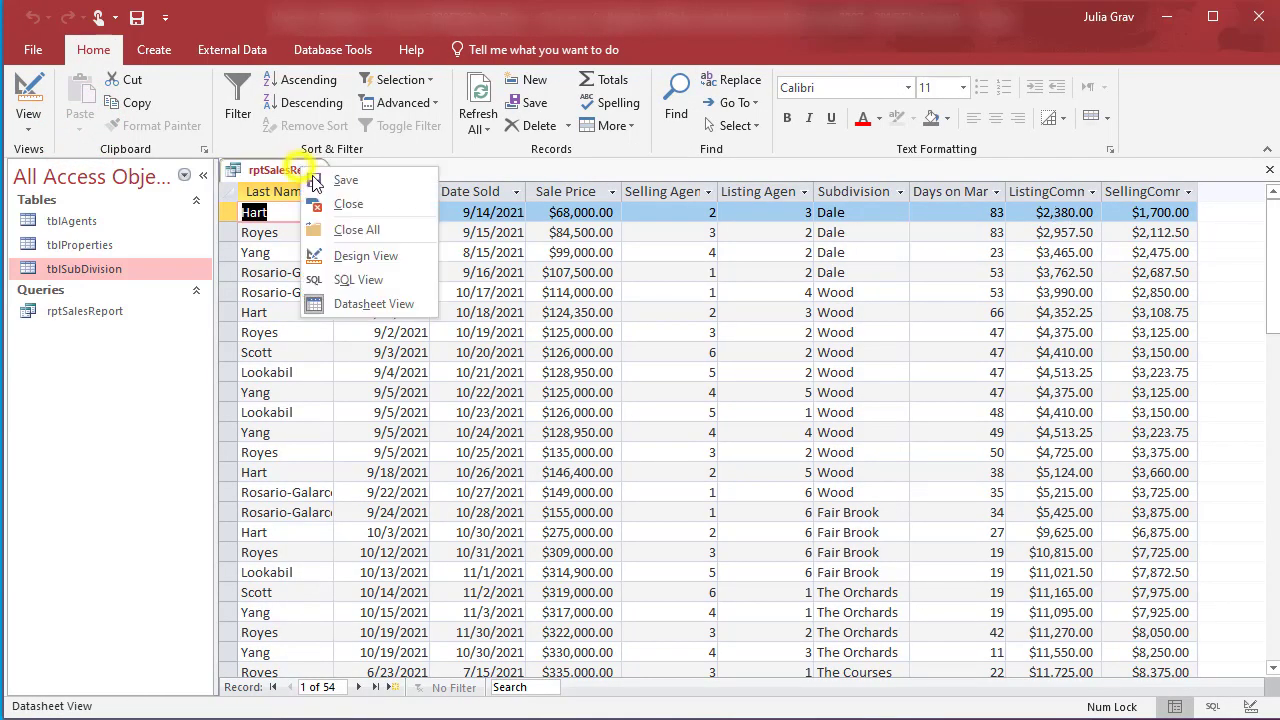
pyautogui.click(328, 185)
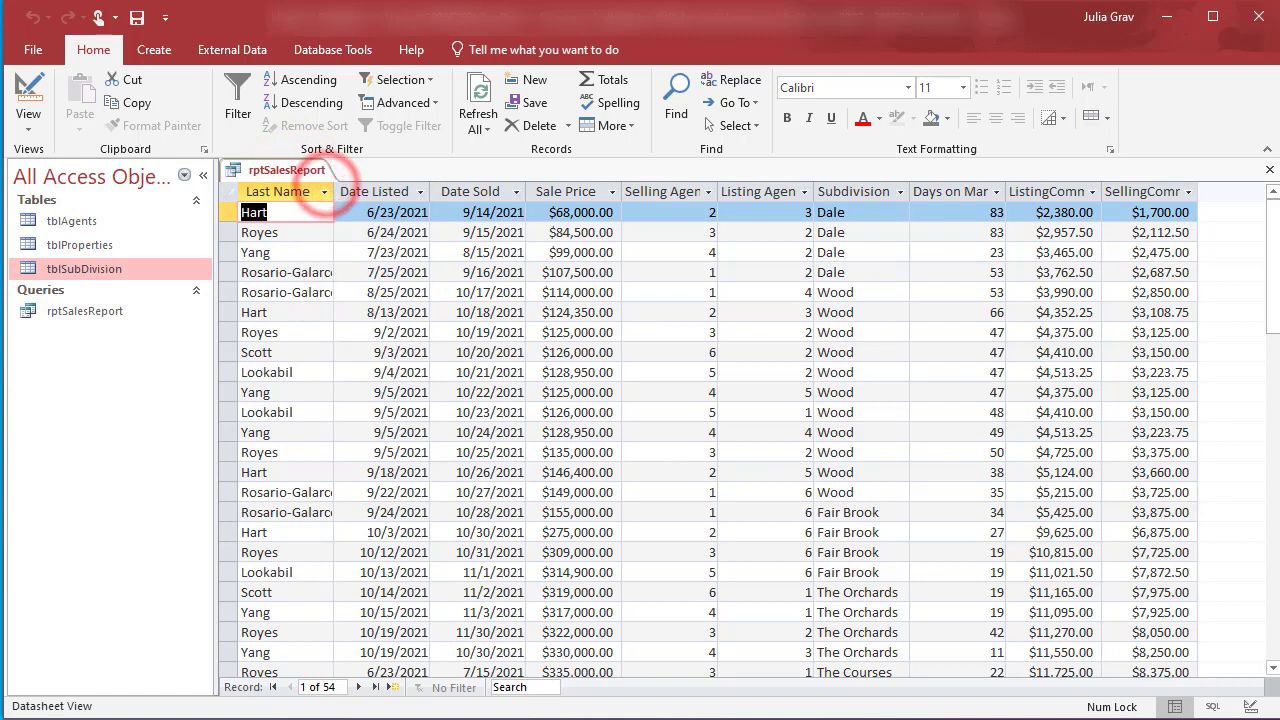